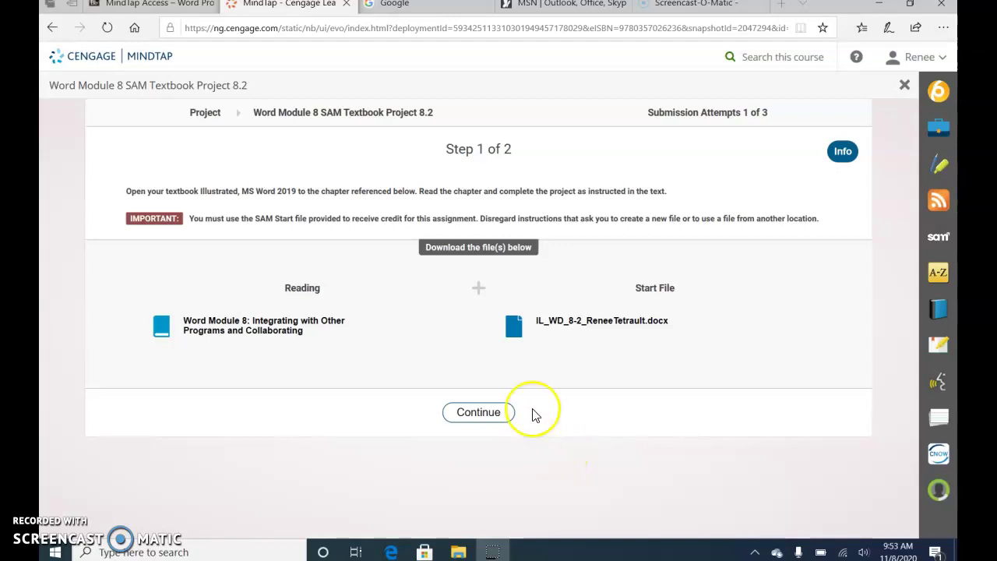
Download the Project 8.2 start document, open it in Word and enable editing
{"action": "left_click", "coordinate": [606, 331]}
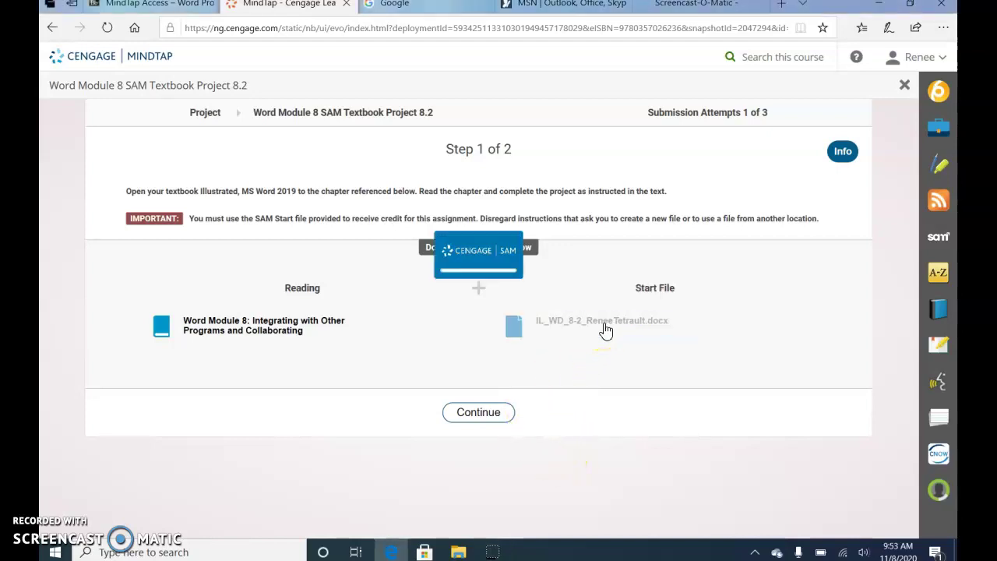
{"action": "left_click", "coordinate": [537, 513]}
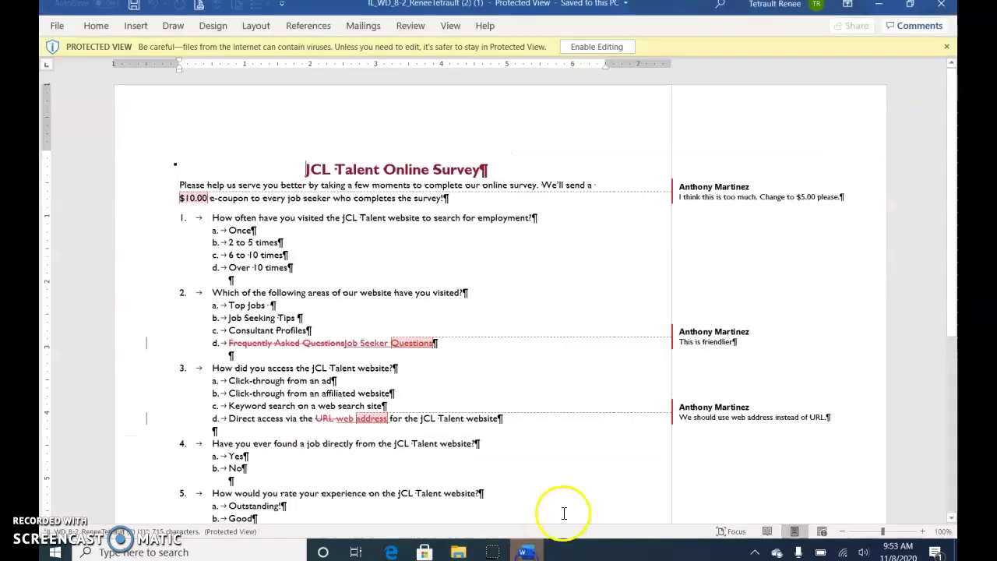
{"action": "left_click", "coordinate": [611, 52]}
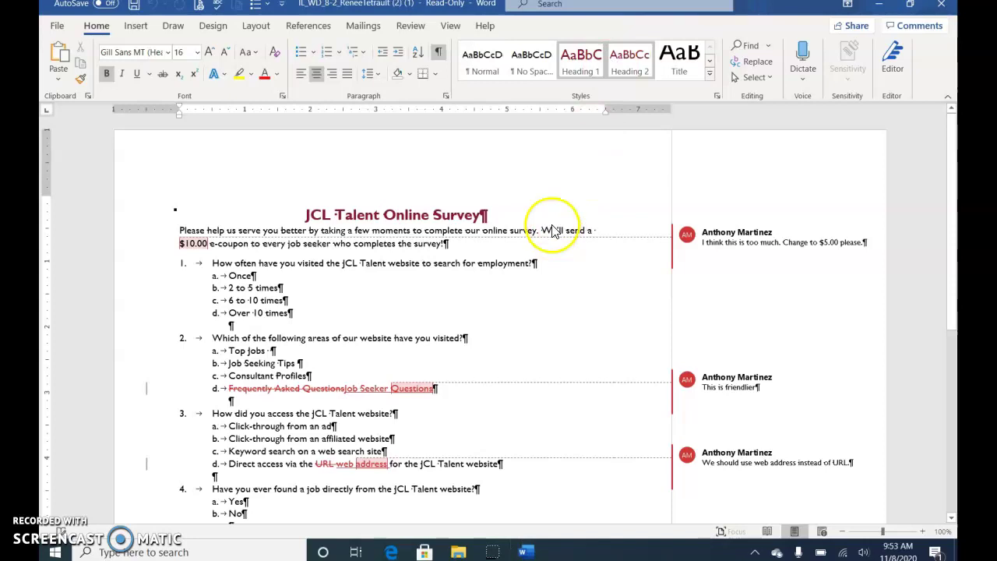
Toggle the formatting marks off and back on, and set the document zoom to 120%
{"action": "left_click", "coordinate": [439, 53]}
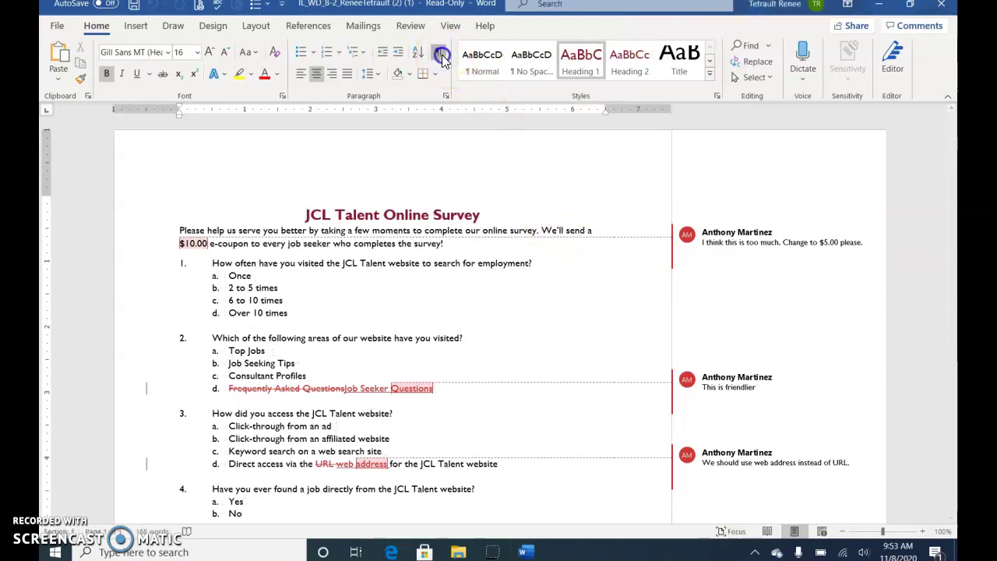
{"action": "left_click", "coordinate": [441, 55]}
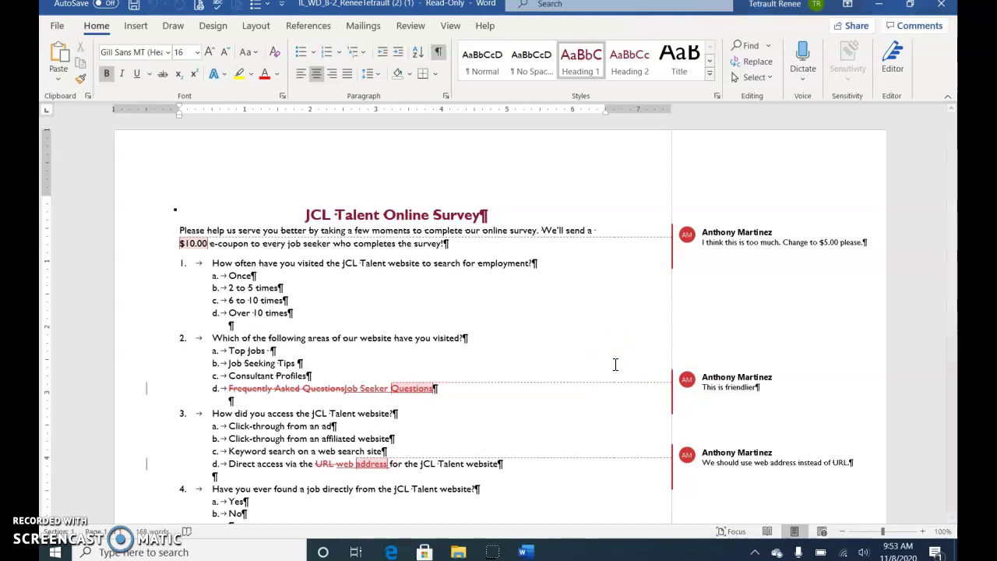
{"action": "left_click", "coordinate": [639, 379]}
{"action": "left_click", "coordinate": [922, 532]}
{"action": "left_click", "coordinate": [923, 532]}
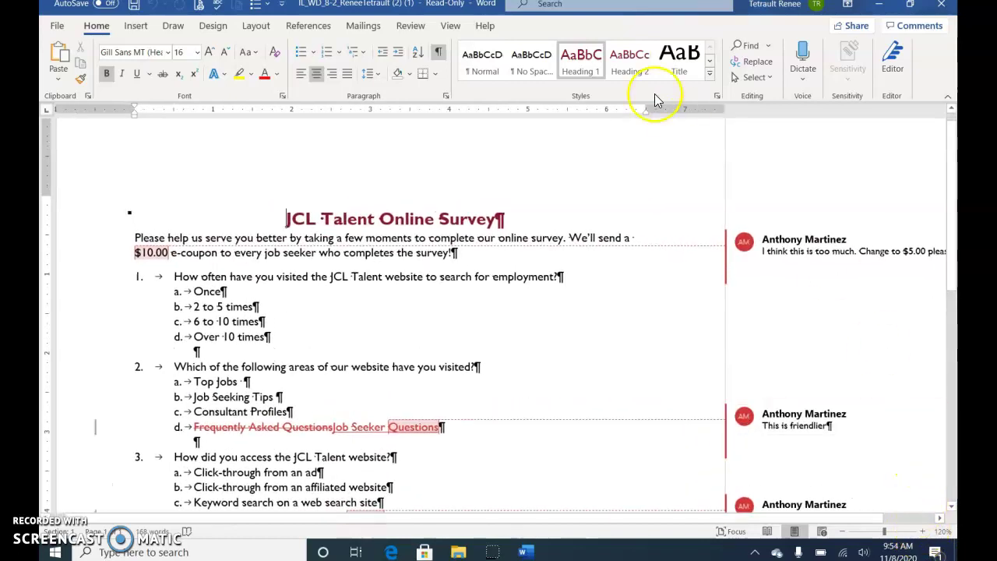
Turn on Track Changes and set the markup display to All Markup
{"action": "left_click", "coordinate": [408, 25]}
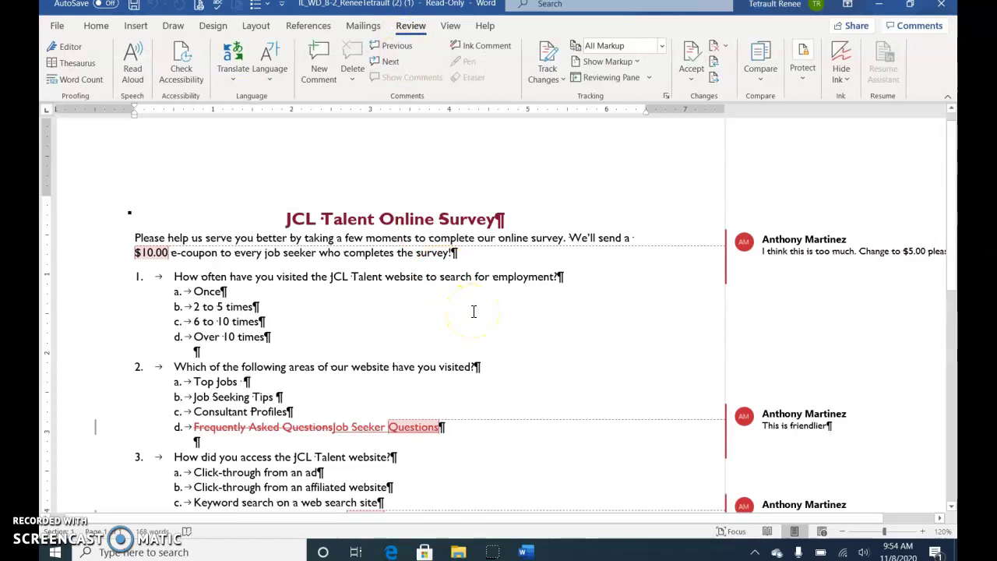
{"action": "left_click", "coordinate": [547, 52]}
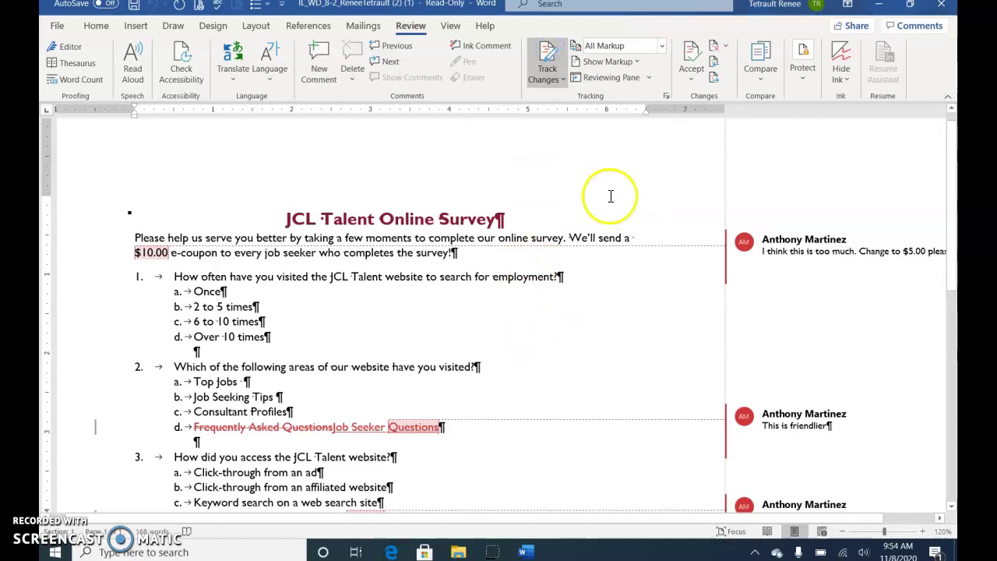
{"action": "left_click", "coordinate": [662, 48]}
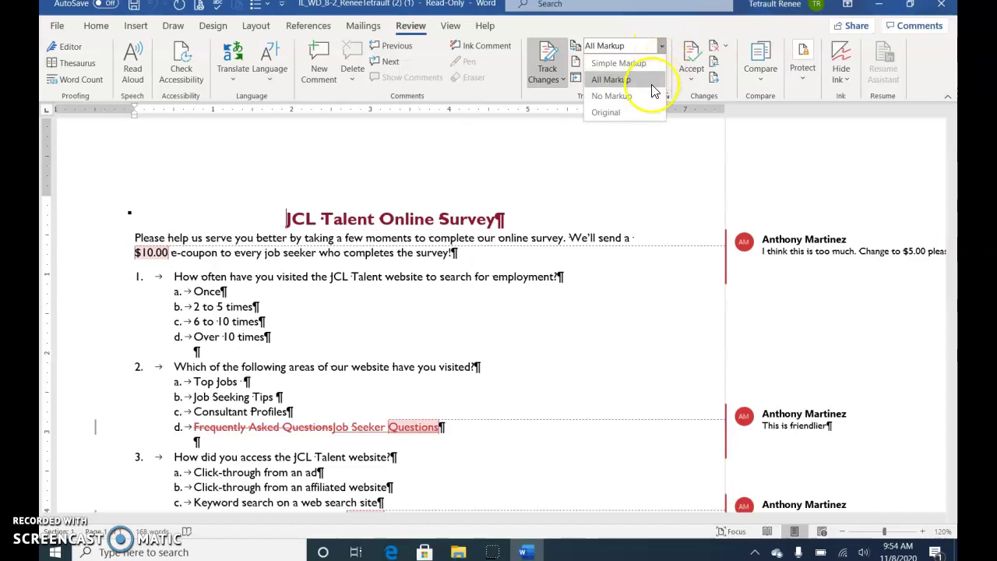
{"action": "left_click", "coordinate": [650, 81]}
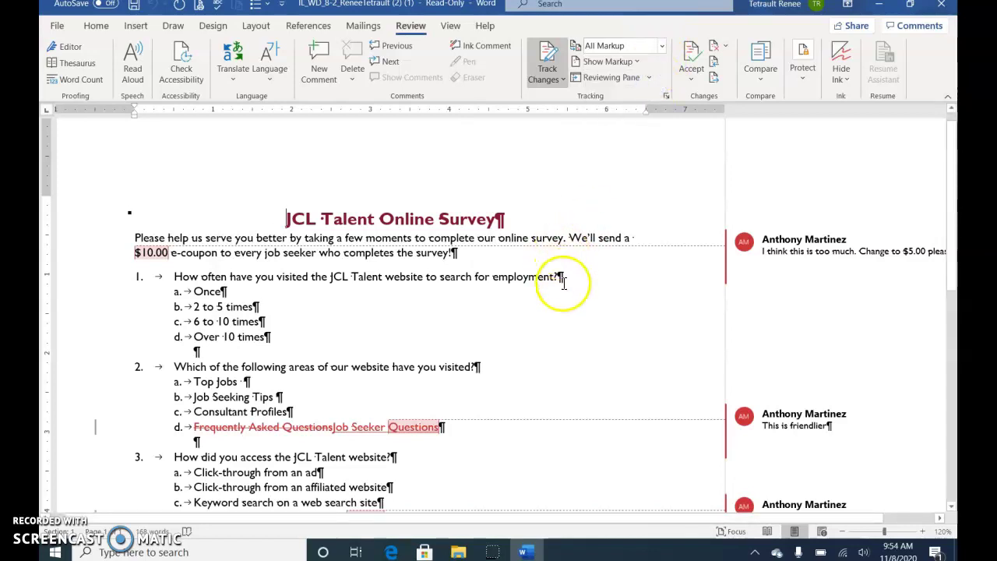
Replace the commented $10.00 e-coupon amount in the introductory paragraph with $5.00
{"action": "left_click", "coordinate": [822, 279]}
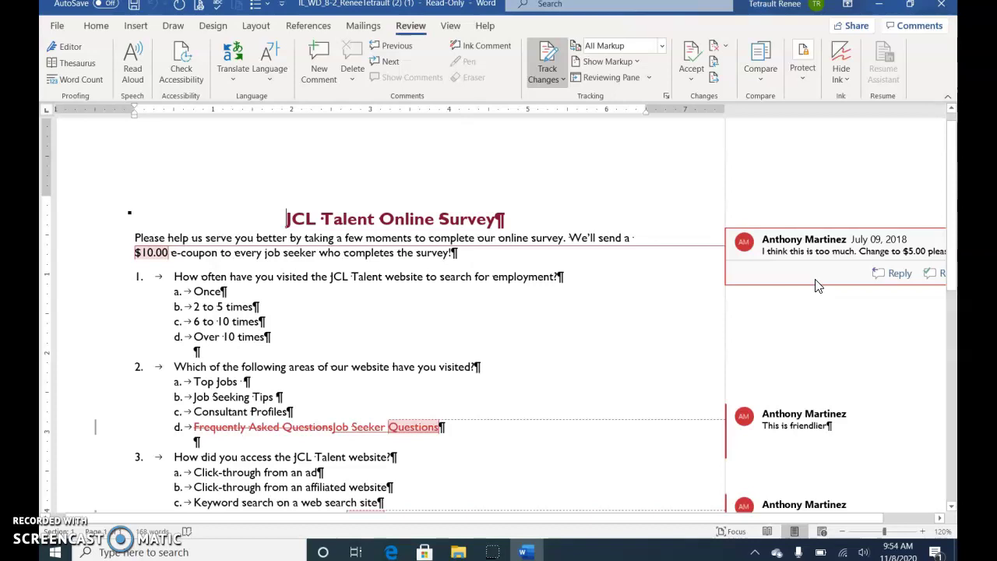
{"action": "left_click", "coordinate": [612, 196]}
{"action": "left_click", "coordinate": [133, 248]}
{"action": "left_click_drag", "start_coordinate": [132, 248], "coordinate": [173, 264]}
{"action": "key", "text": "Delete"}
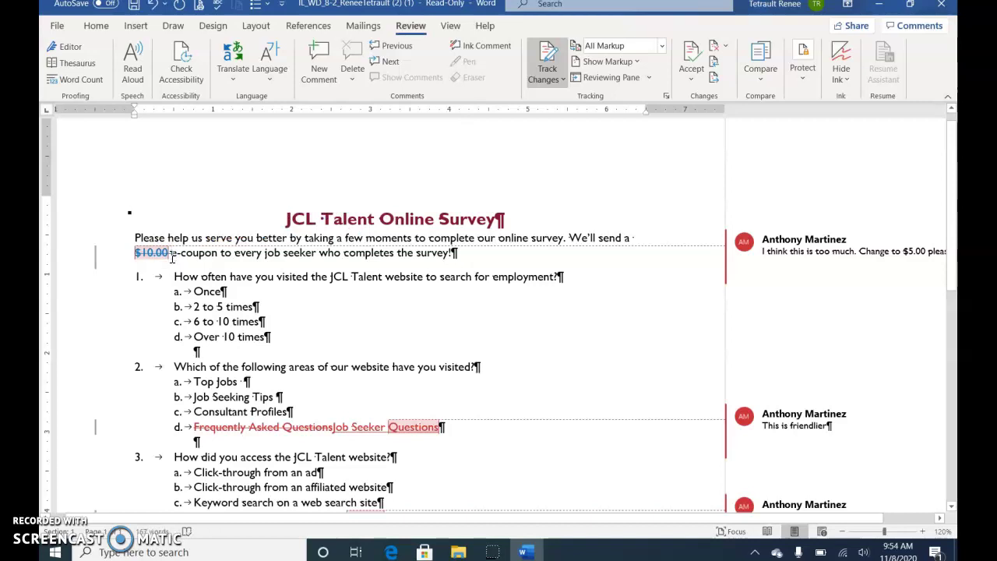
{"action": "type", "text": "$5.00"}
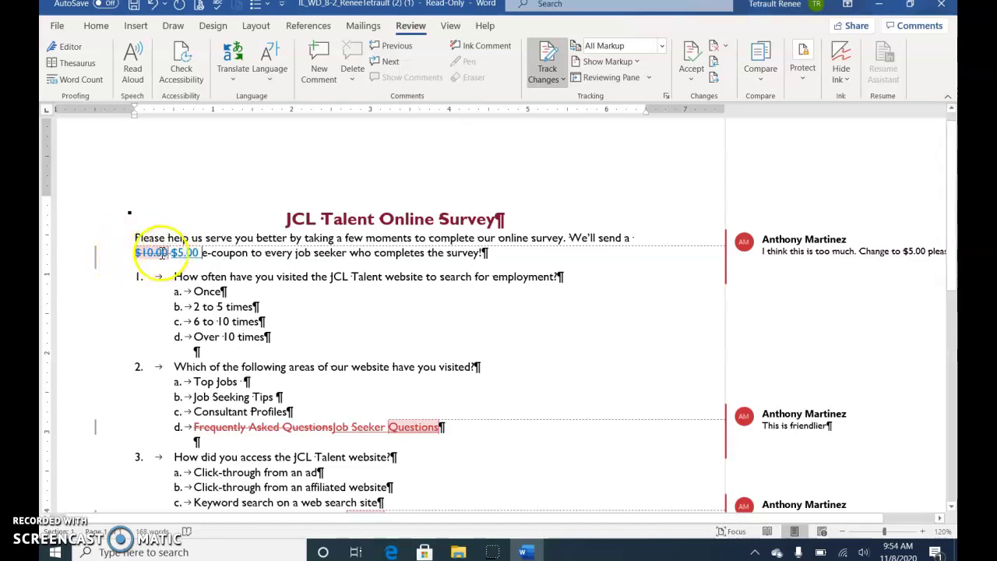
{"action": "mouse_move", "coordinate": [151, 261]}
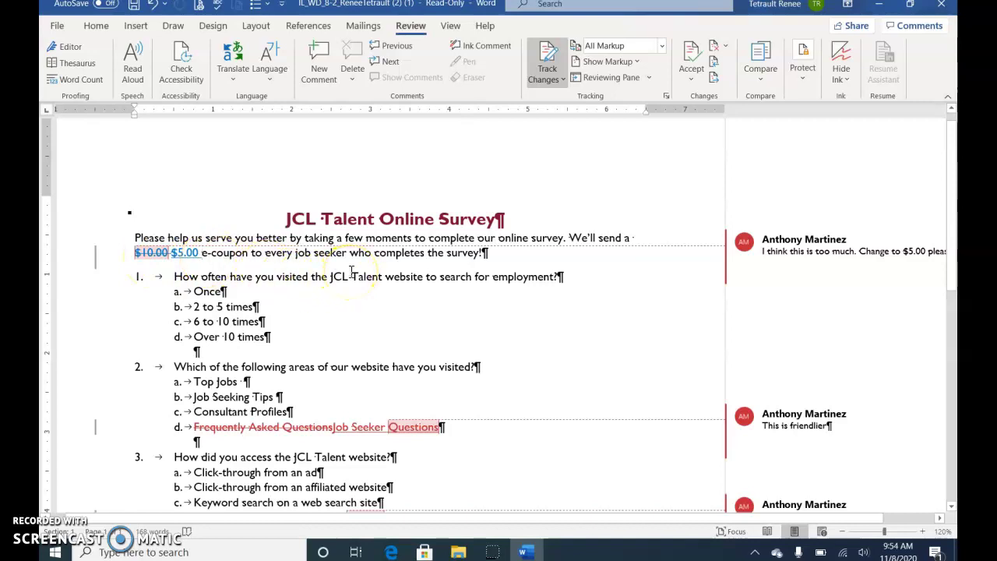
Cut question 4, "Have you ever found a job directly from the JCL Talent website?", with its answers and the blank line below
{"action": "scroll", "coordinate": [343, 296], "scroll_direction": "down", "scroll_amount": 6}
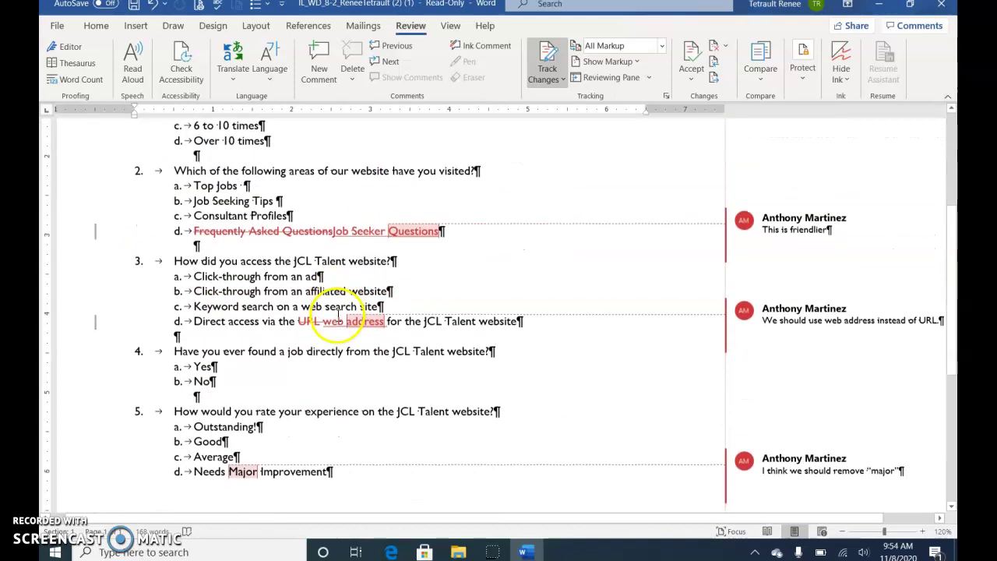
{"action": "left_click_drag", "start_coordinate": [86, 272], "coordinate": [199, 315]}
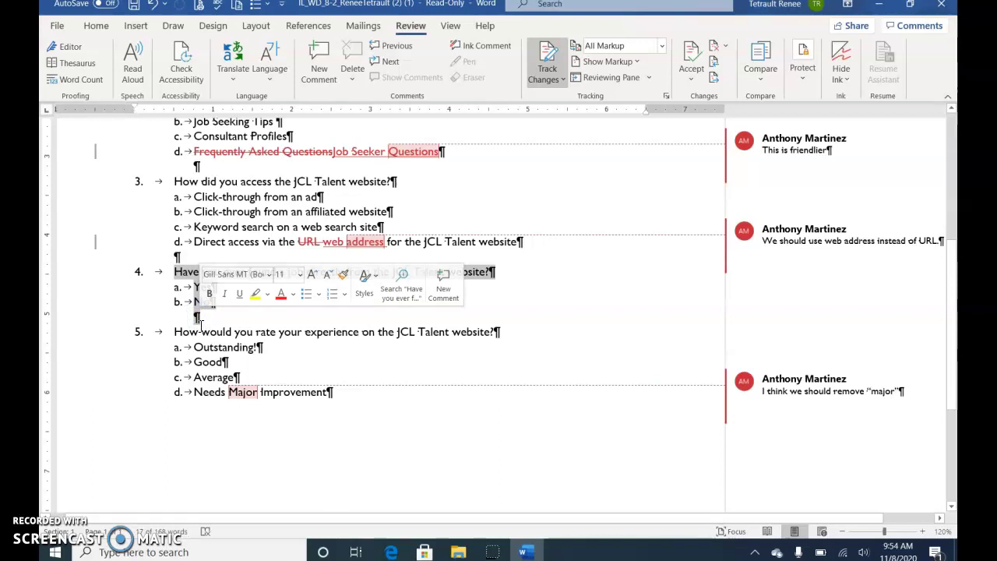
{"action": "left_click", "coordinate": [92, 26]}
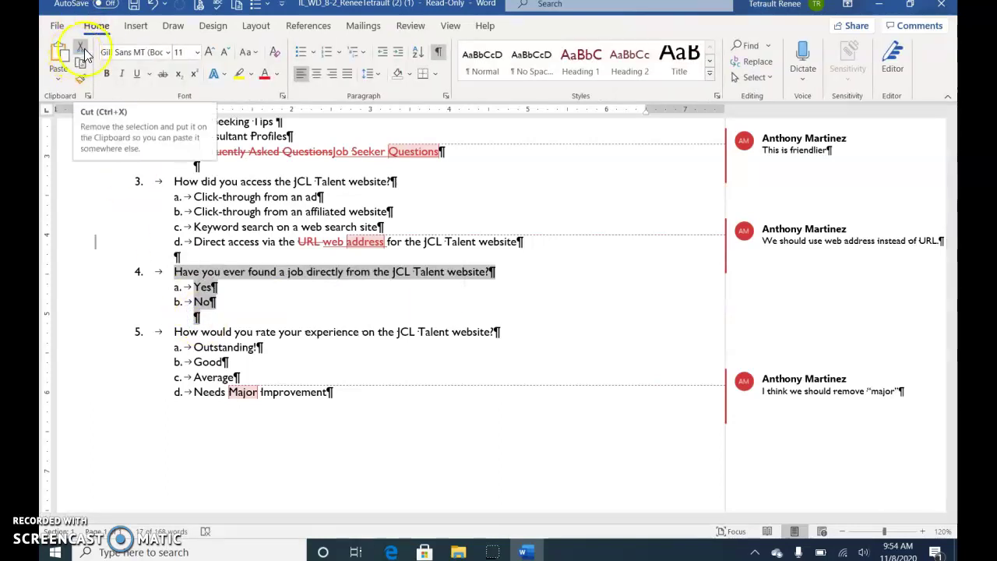
{"action": "left_click", "coordinate": [81, 53]}
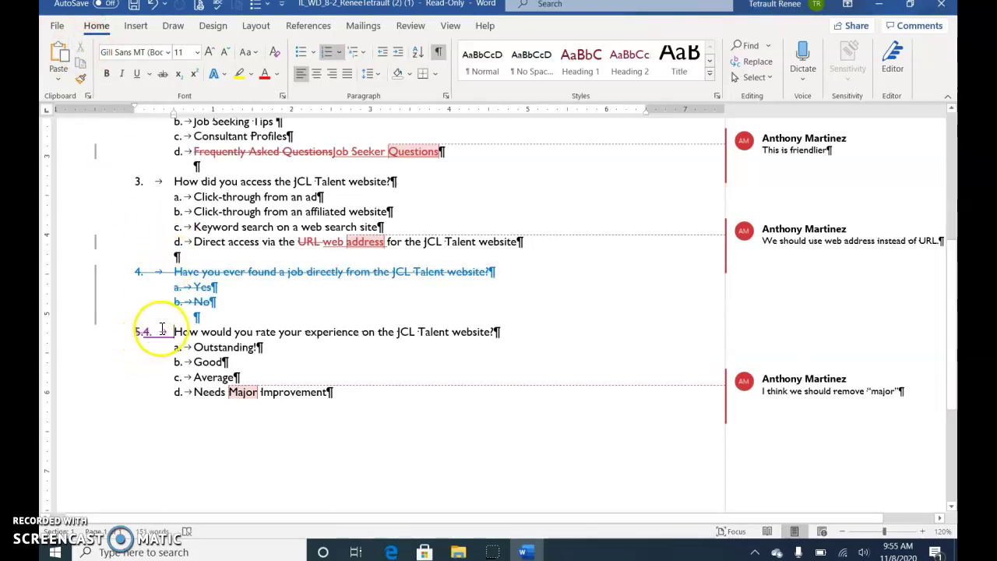
Paste the cut question on a new unnumbered line after the "Needs Major Improvement" answer at the end of the survey
{"action": "left_click", "coordinate": [331, 392]}
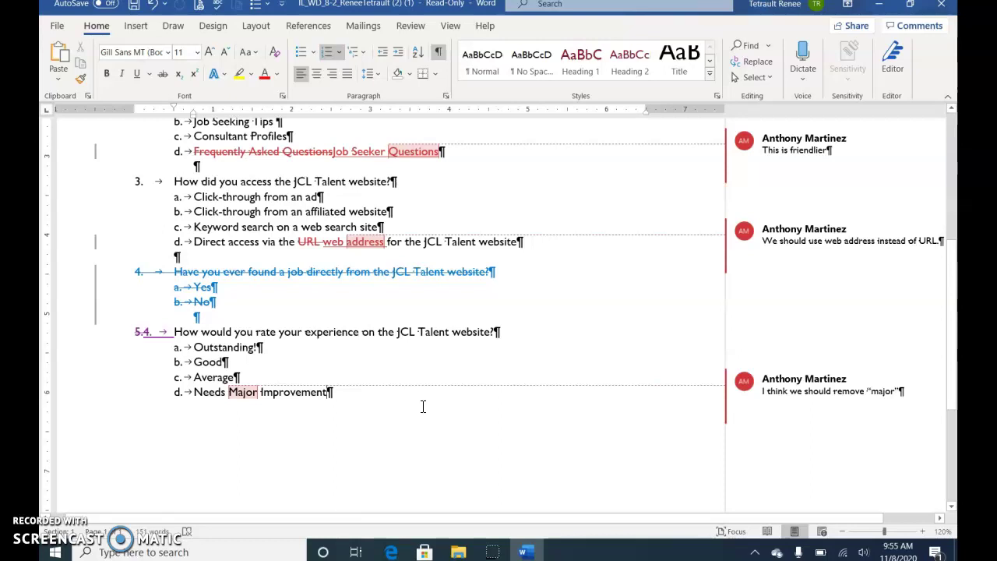
{"action": "key", "text": "Return"}
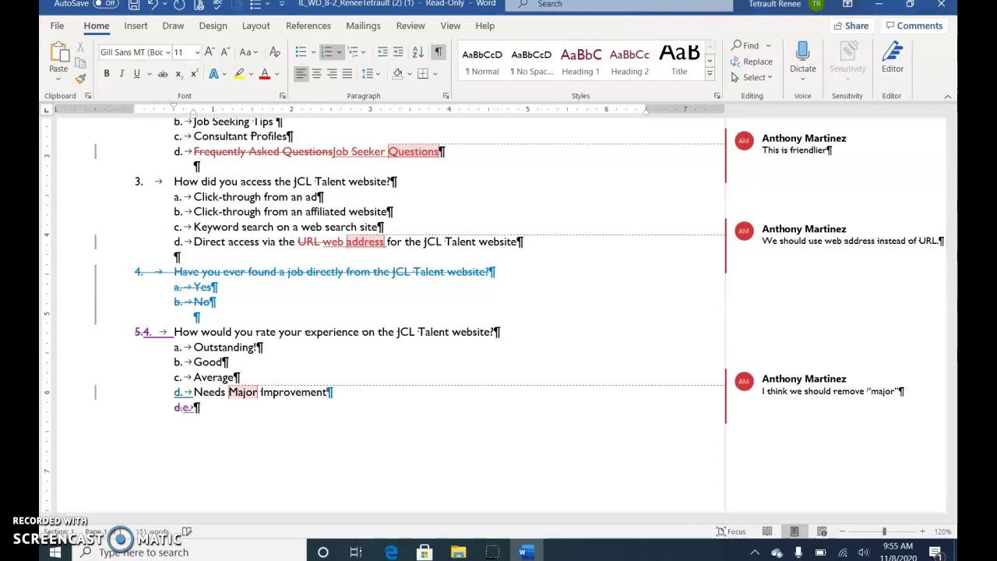
{"action": "key", "text": "BackSpace"}
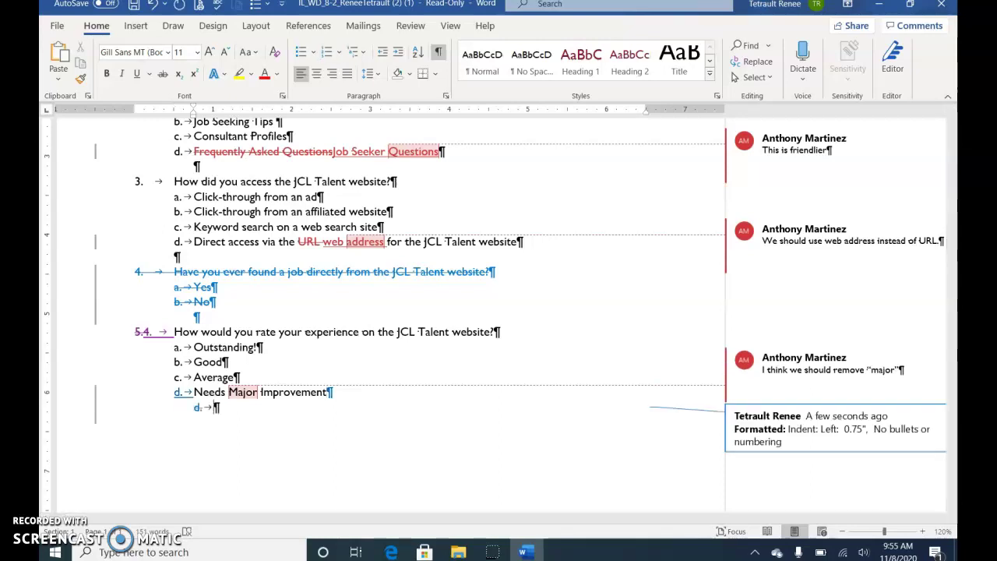
{"action": "left_click", "coordinate": [53, 55]}
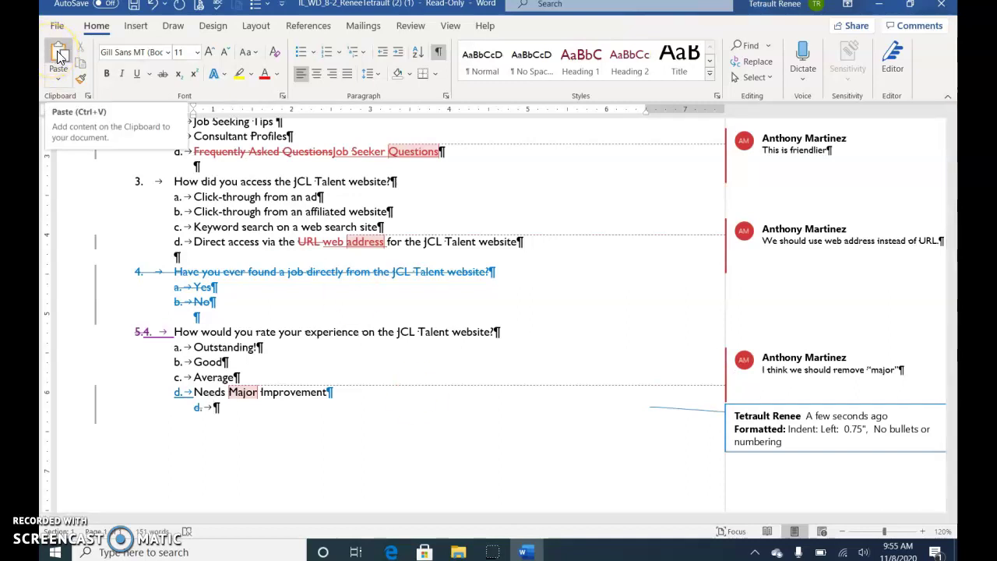
{"action": "left_click", "coordinate": [59, 56]}
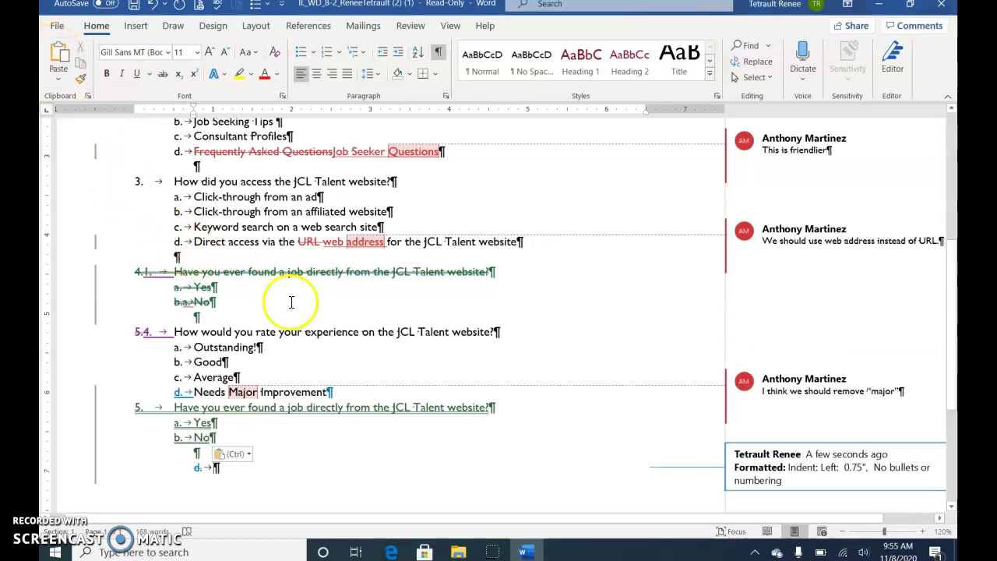
Insert a blank unnumbered line between the "Needs Major Improvement" answer and the moved question
{"action": "mouse_move", "coordinate": [354, 407]}
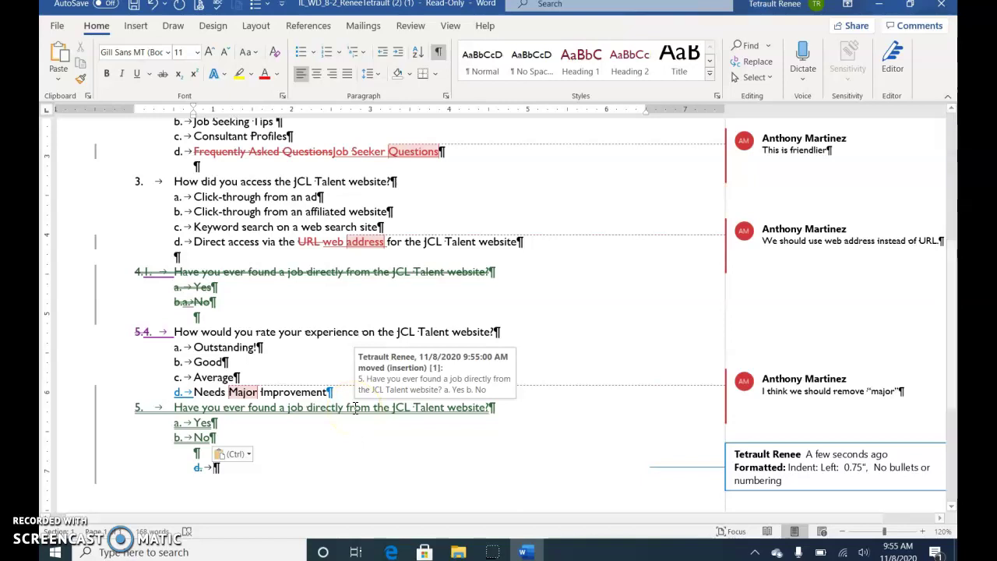
{"action": "left_click", "coordinate": [330, 393]}
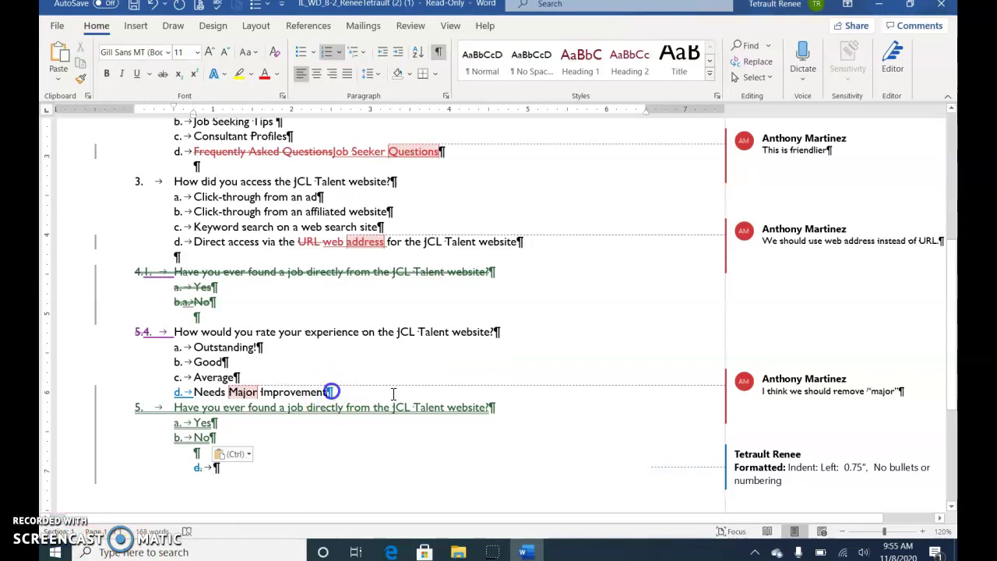
{"action": "mouse_move", "coordinate": [487, 399]}
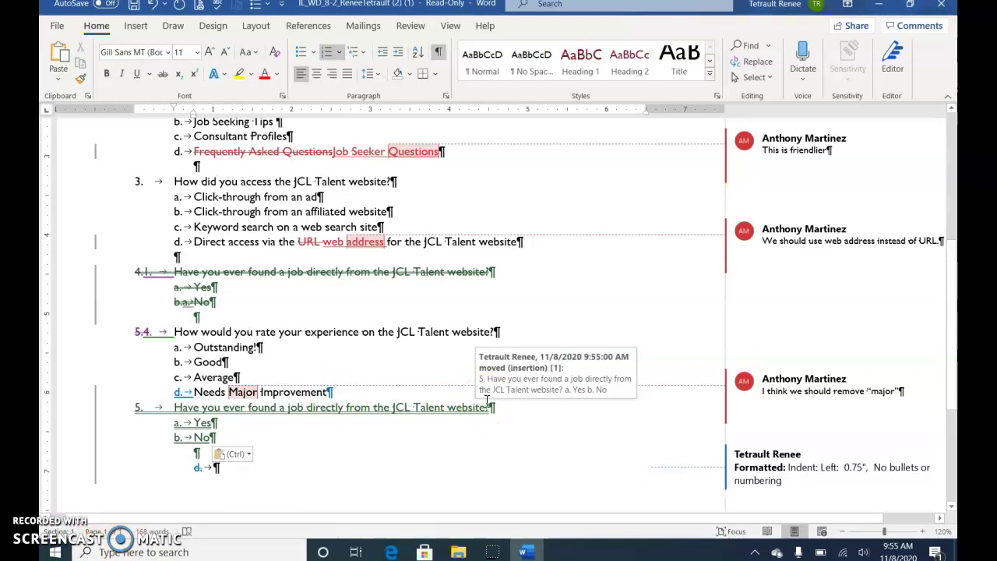
{"action": "key", "text": "Return"}
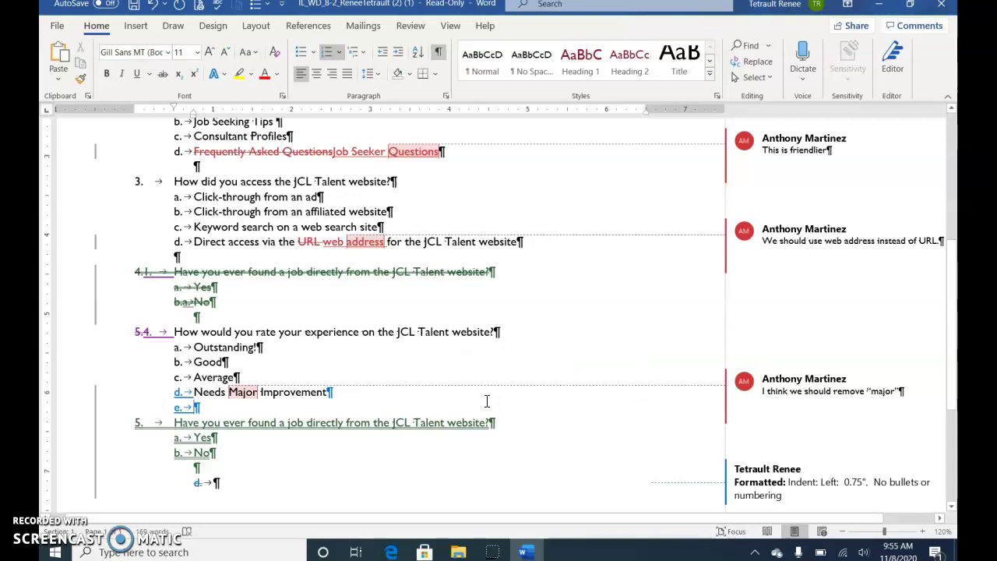
{"action": "key", "text": "BackSpace"}
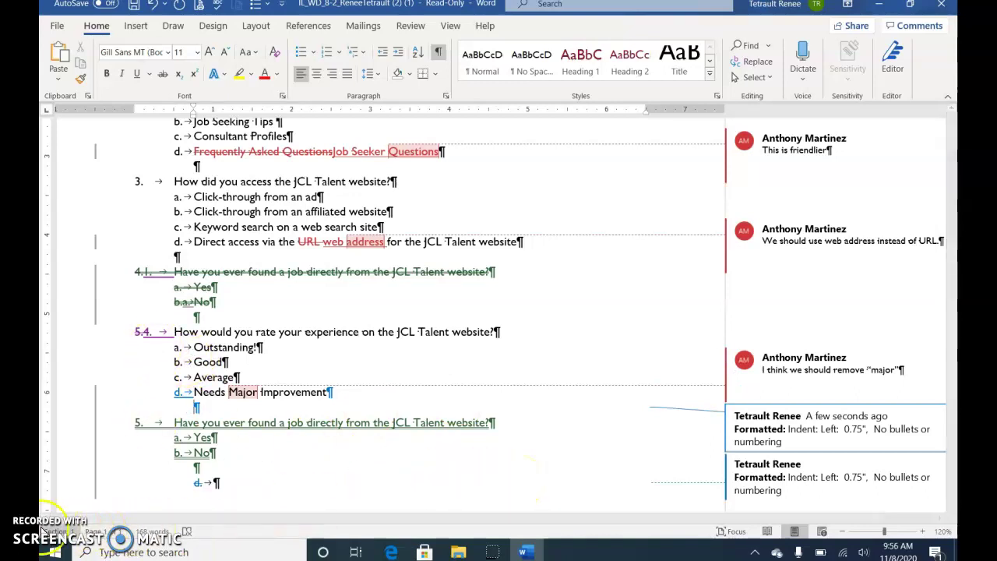
Set the font size of the "JCL Talent Online Survey" title to 20 pt
{"action": "scroll", "coordinate": [335, 284], "scroll_direction": "up", "scroll_amount": 7}
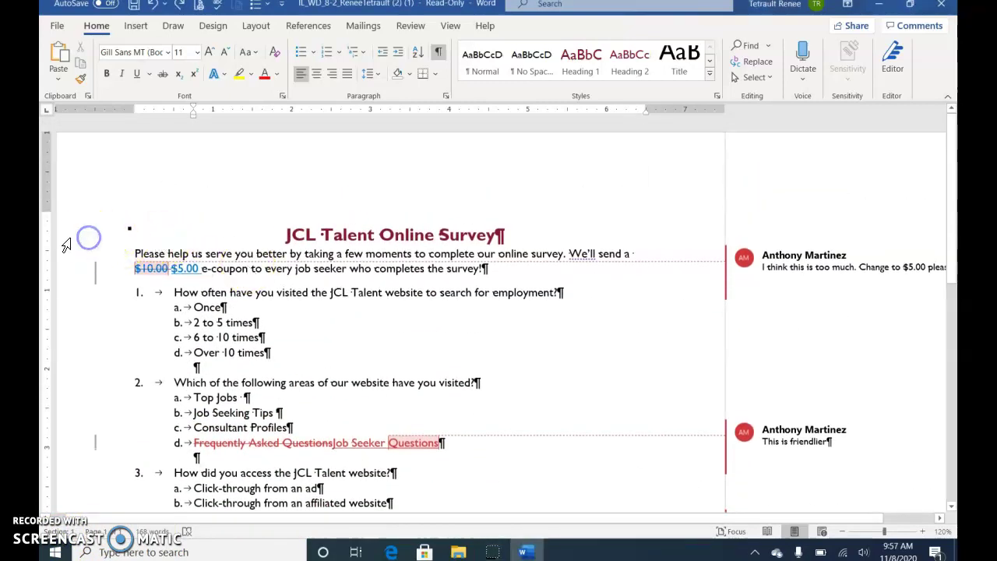
{"action": "left_click", "coordinate": [72, 244]}
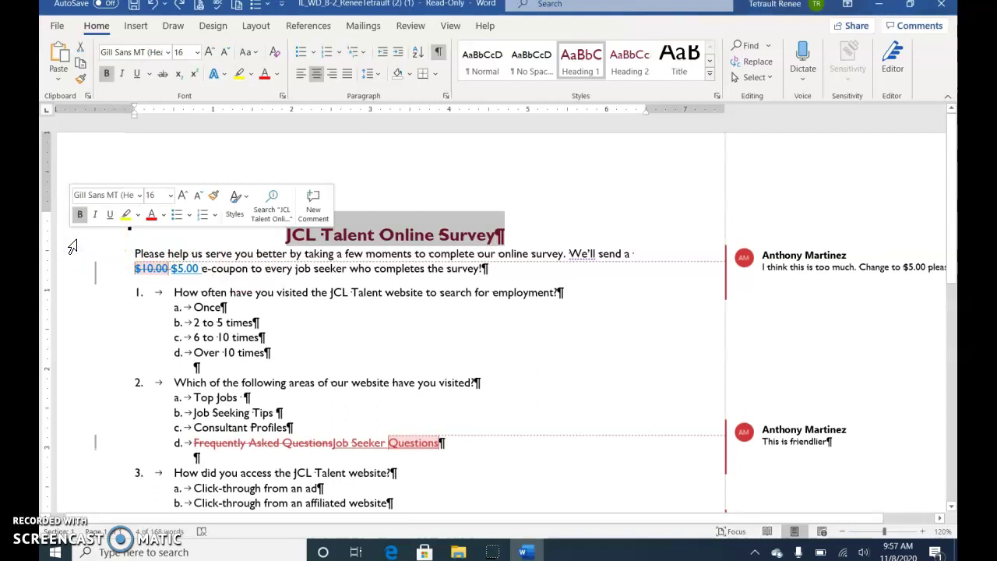
{"action": "left_click", "coordinate": [170, 195]}
{"action": "left_click", "coordinate": [160, 345]}
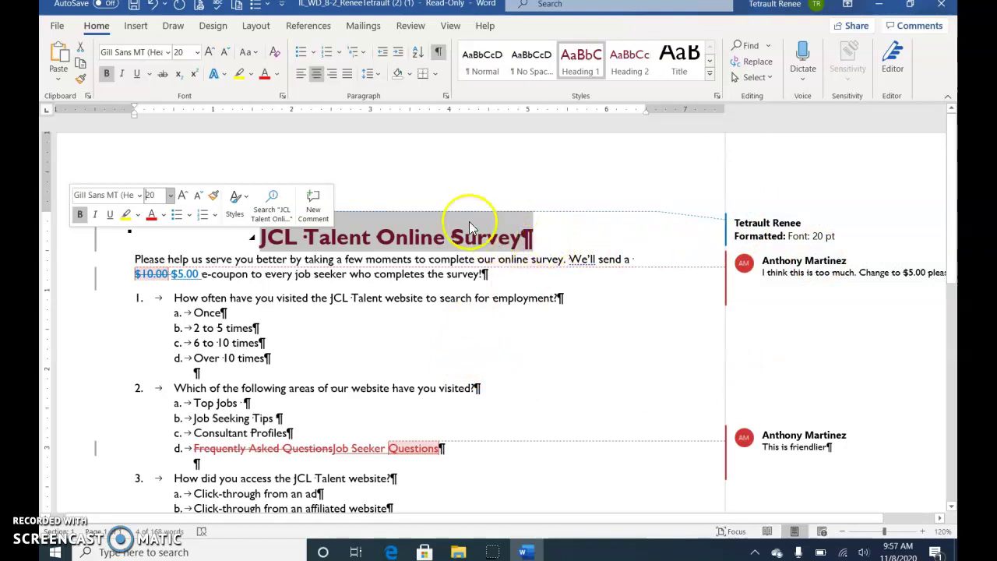
Change the survey title's font color to Lavender, Accent 3, Darker 50%
{"action": "left_click", "coordinate": [163, 218]}
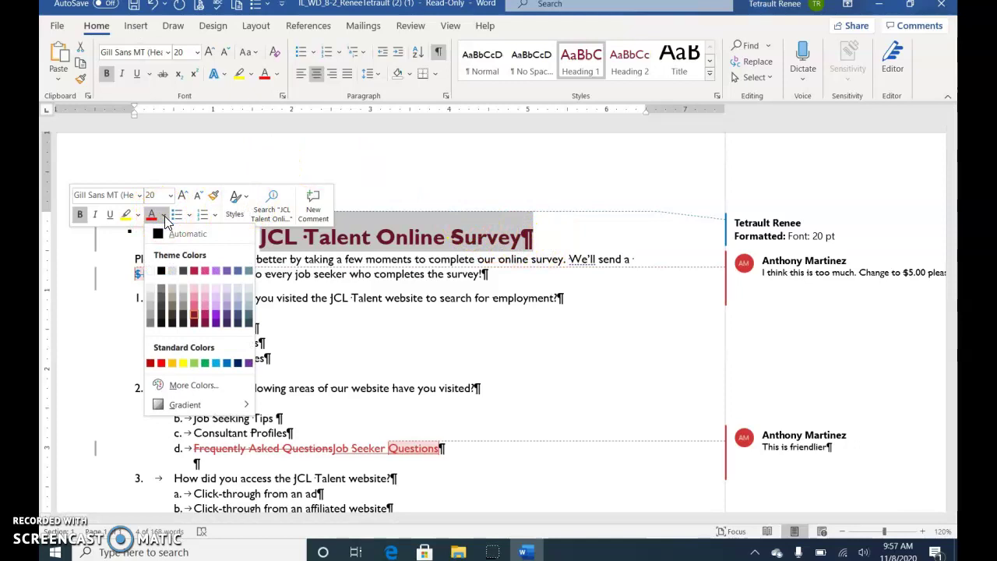
{"action": "left_click", "coordinate": [224, 272]}
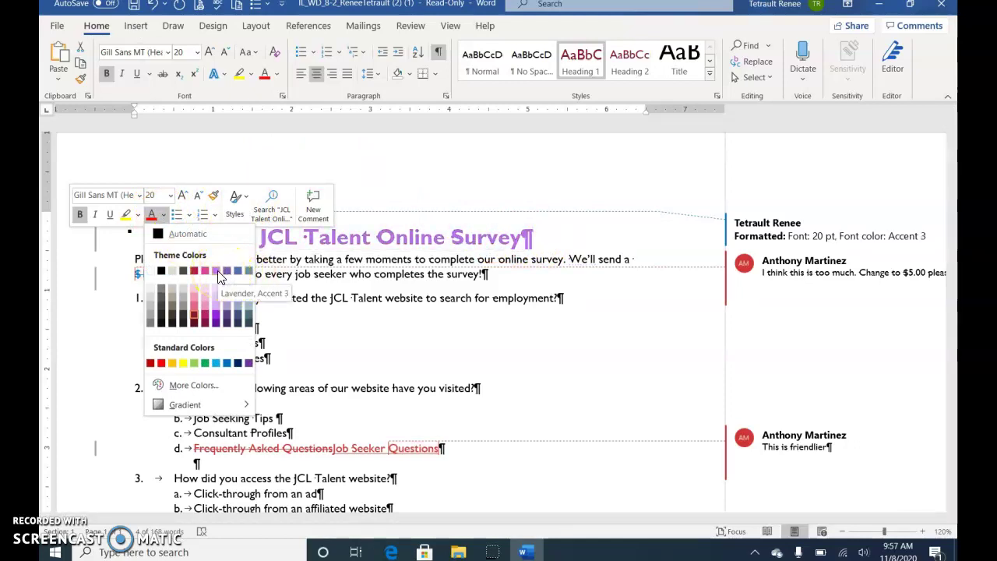
{"action": "left_click", "coordinate": [218, 317]}
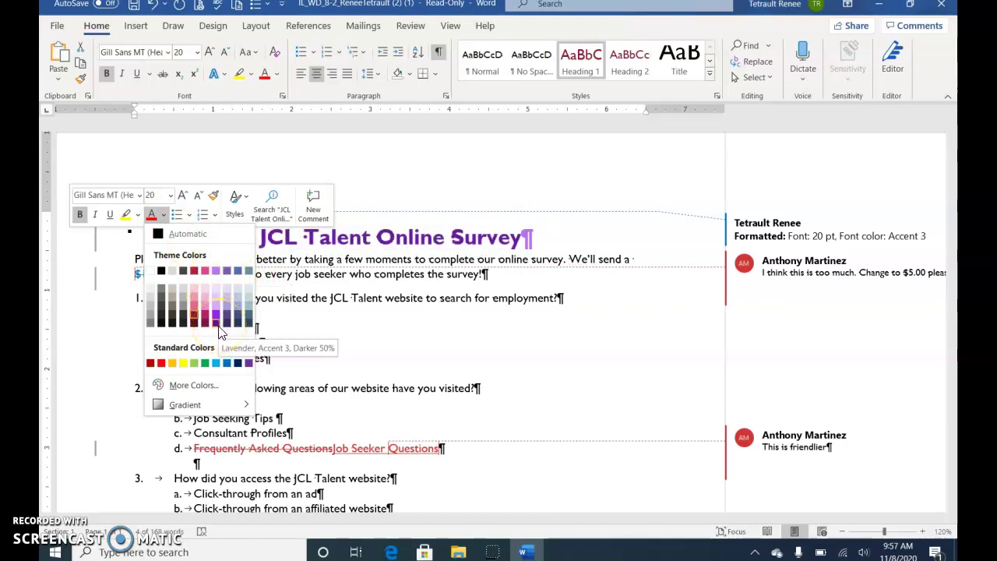
{"action": "left_click", "coordinate": [219, 331]}
{"action": "left_click", "coordinate": [939, 261]}
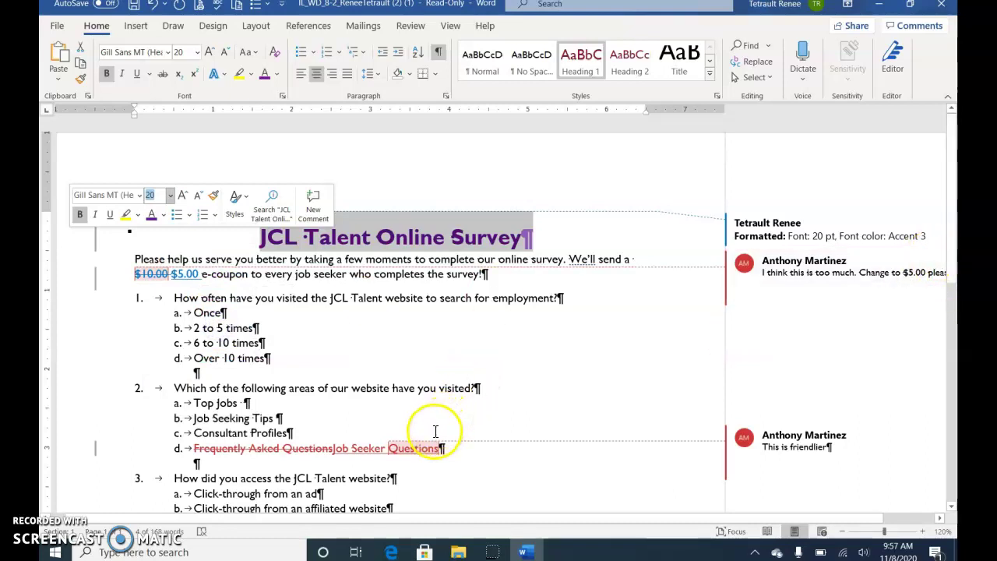
Switch the tracked-changes display to Simple Markup and look through the survey from the title to the last question
{"action": "left_click", "coordinate": [352, 275]}
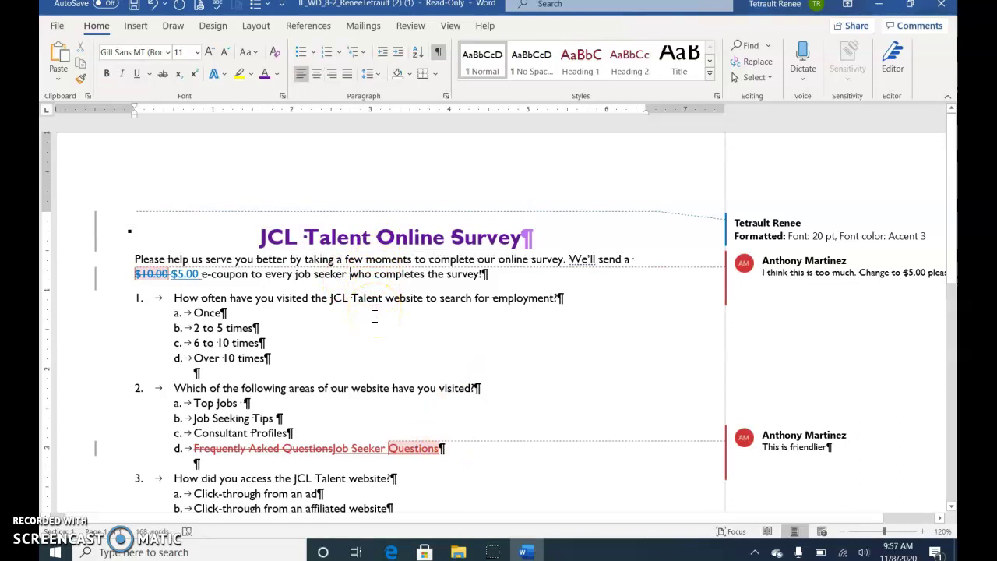
{"action": "left_click", "coordinate": [413, 28]}
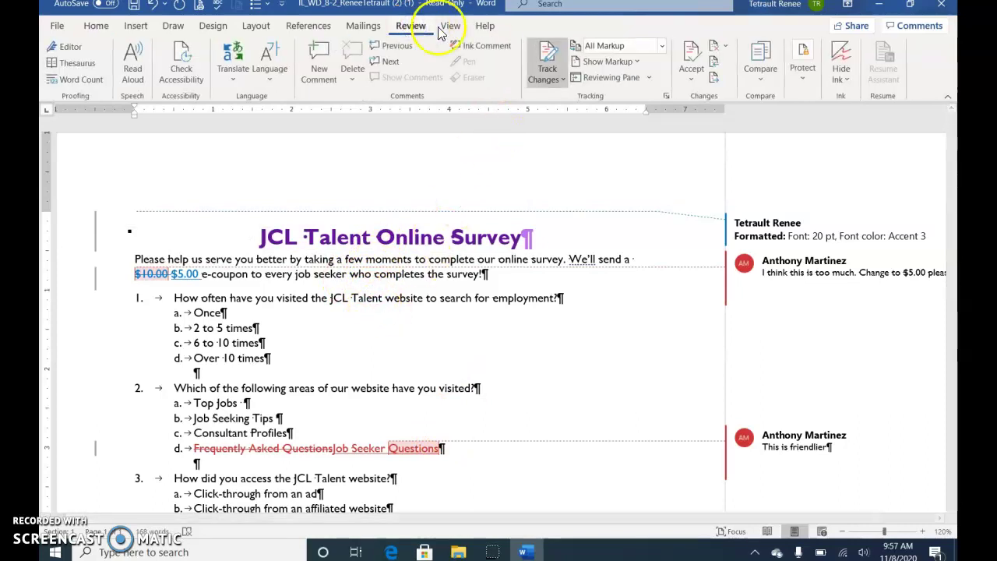
{"action": "left_click", "coordinate": [662, 46]}
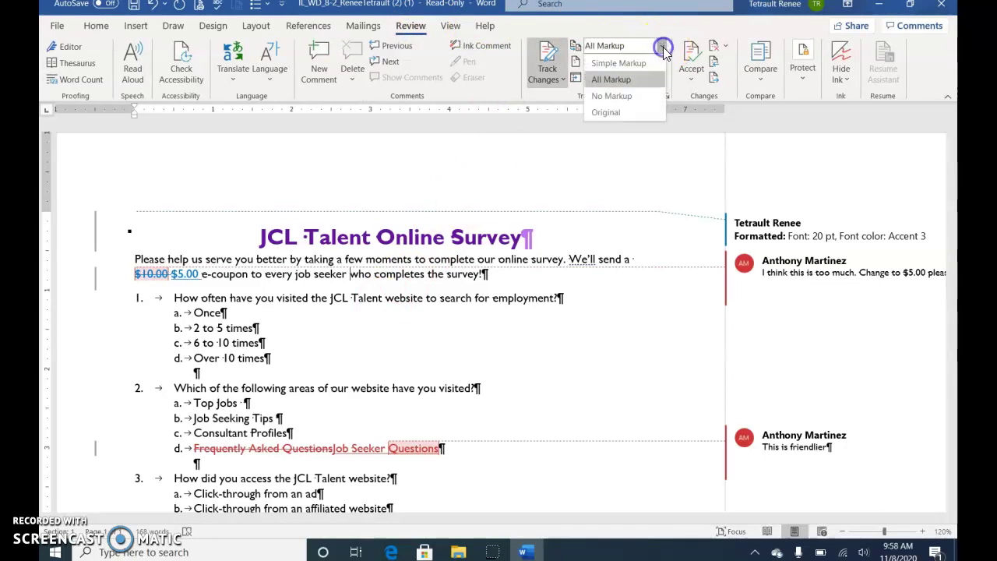
{"action": "left_click", "coordinate": [647, 66]}
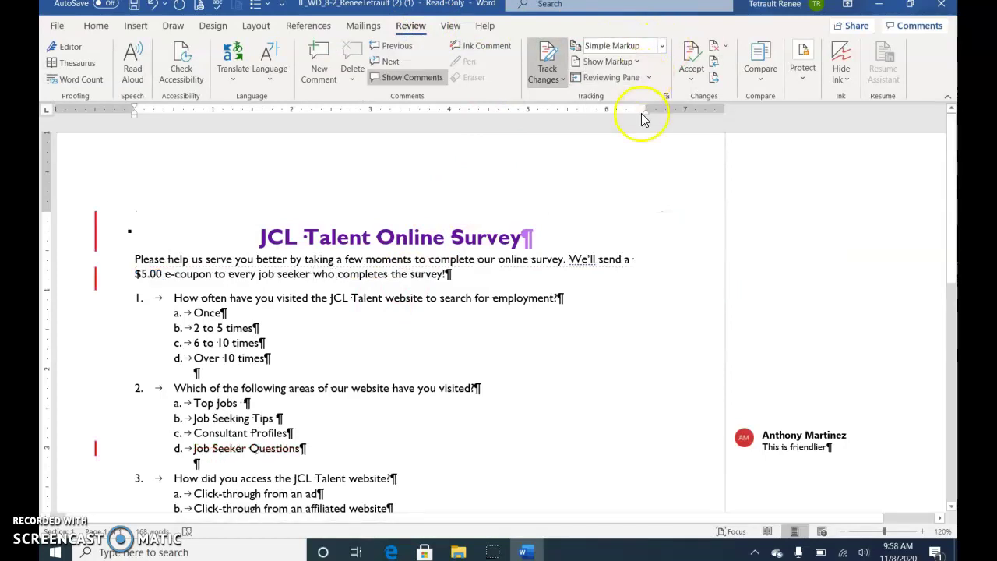
{"action": "scroll", "coordinate": [829, 267], "scroll_direction": "down", "scroll_amount": 1}
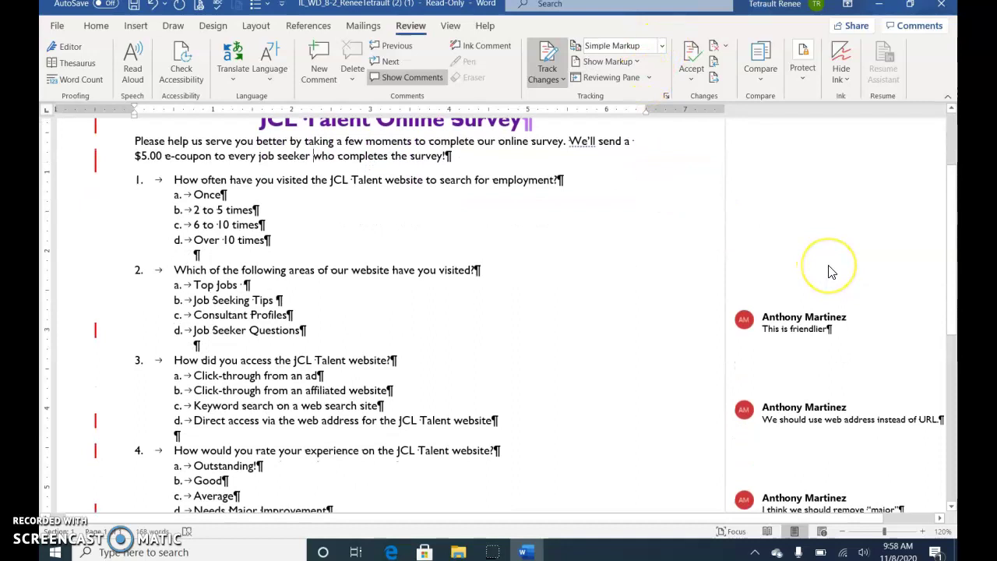
{"action": "scroll", "coordinate": [828, 268], "scroll_direction": "up", "scroll_amount": 3}
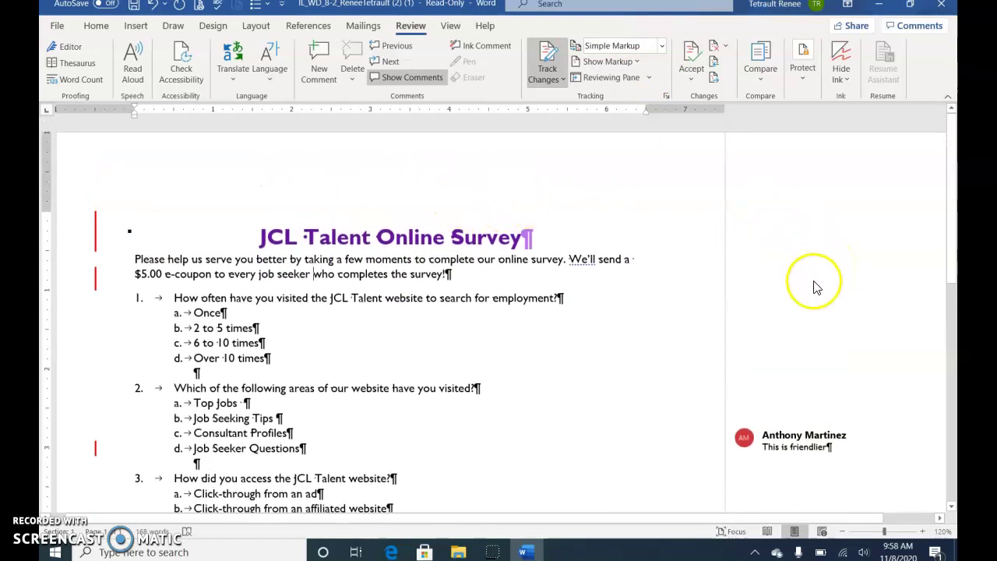
{"action": "scroll", "coordinate": [825, 374], "scroll_direction": "down", "scroll_amount": 2}
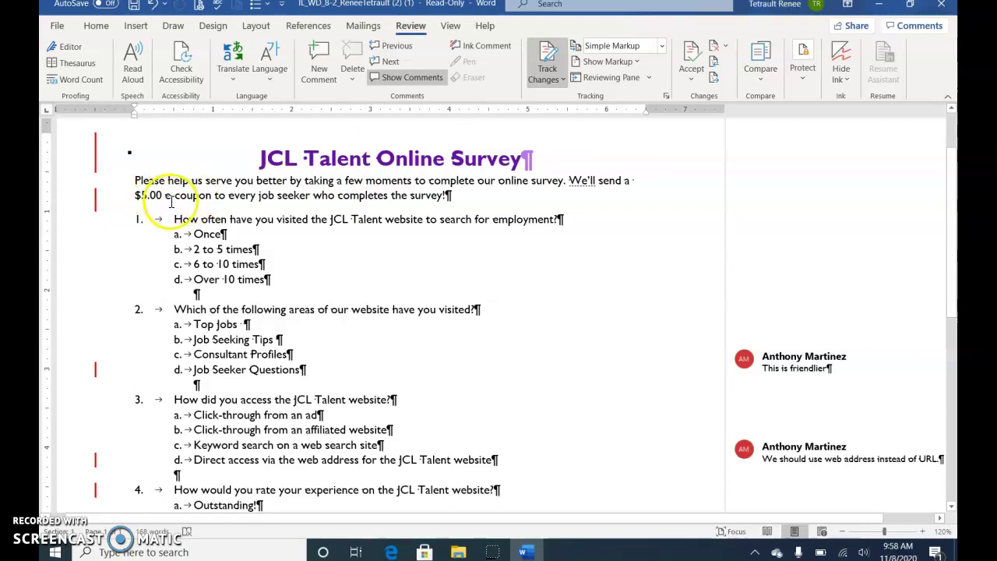
{"action": "scroll", "coordinate": [294, 224], "scroll_direction": "down", "scroll_amount": 3}
{"action": "scroll", "coordinate": [203, 312], "scroll_direction": "down", "scroll_amount": 1}
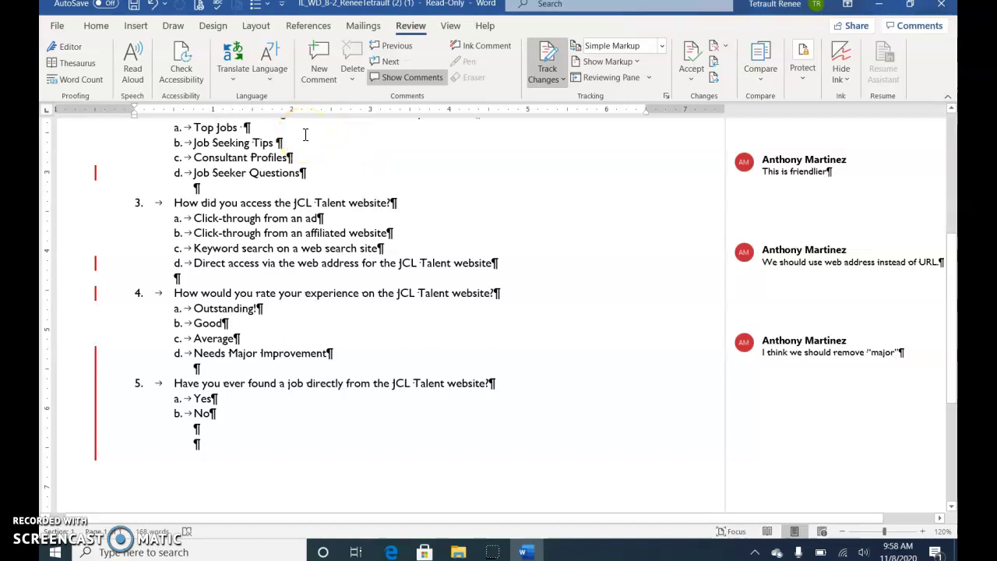
Check the comment on "Job Seeker Questions" and hide the comments in the Simple Markup view
{"action": "scroll", "coordinate": [421, 183], "scroll_direction": "up", "scroll_amount": 3}
{"action": "left_click", "coordinate": [830, 287]}
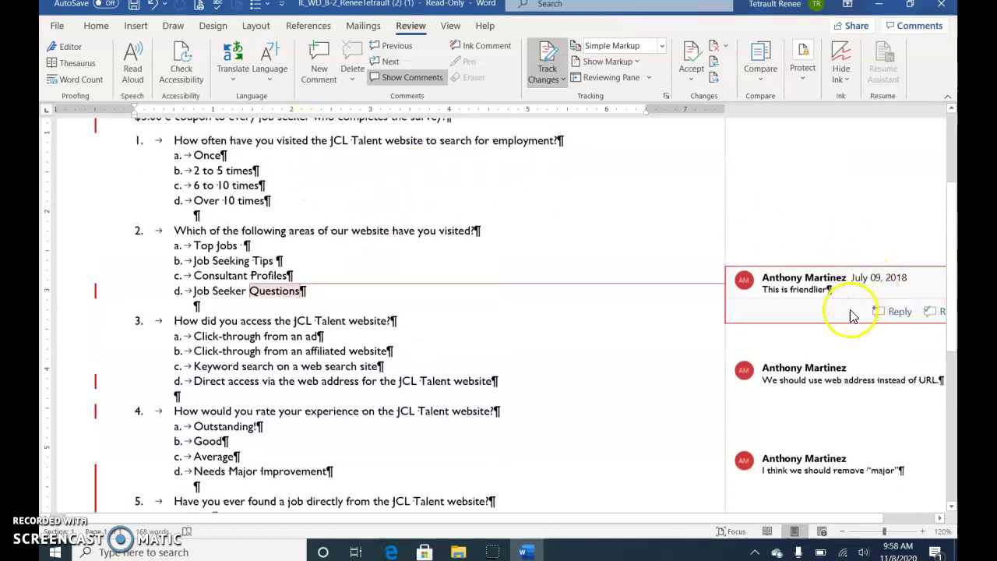
{"action": "left_click", "coordinate": [411, 78]}
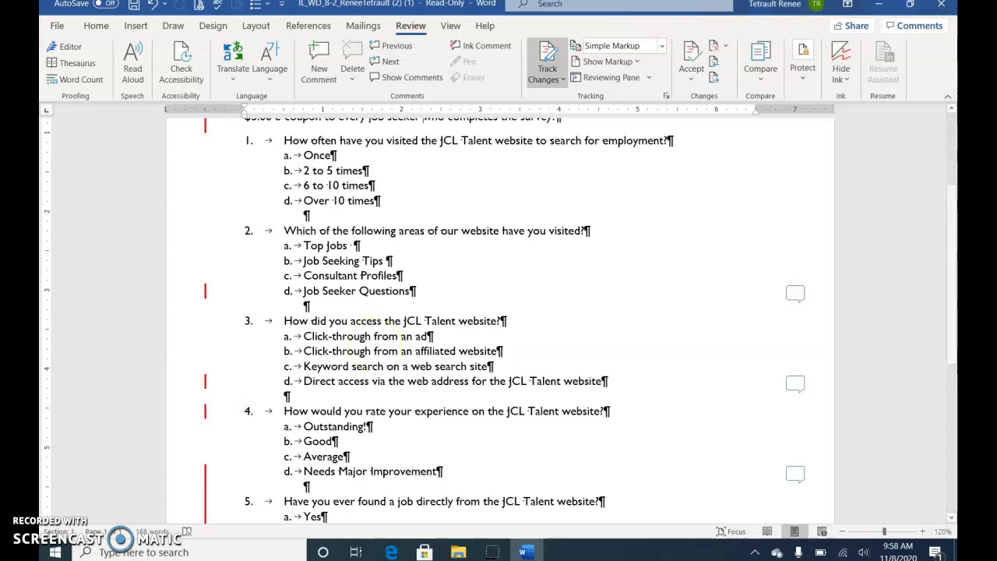
Return the tracked-changes display to All Markup and review the marked changes and comments throughout the survey
{"action": "left_click", "coordinate": [664, 48]}
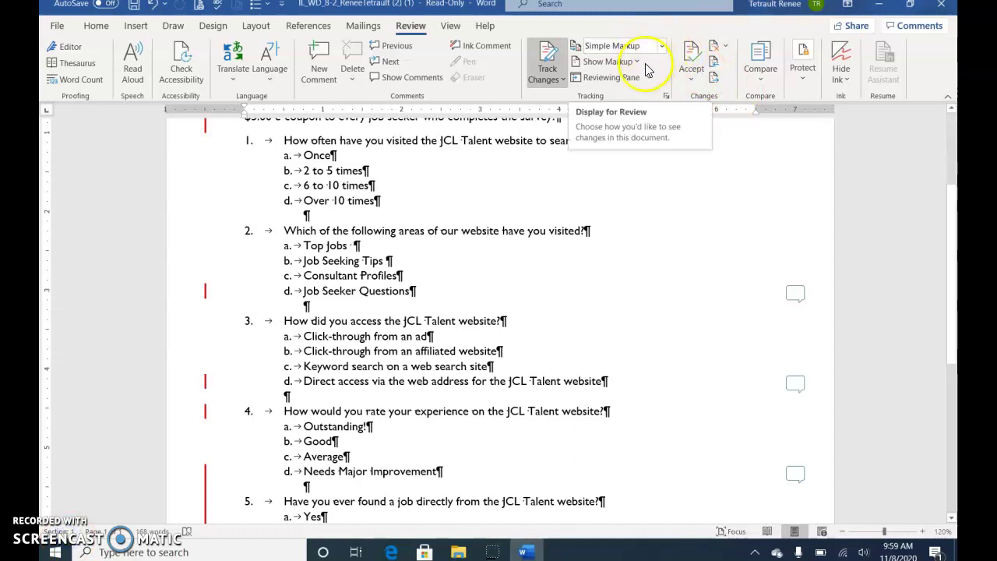
{"action": "left_click", "coordinate": [662, 48]}
{"action": "left_click", "coordinate": [631, 79]}
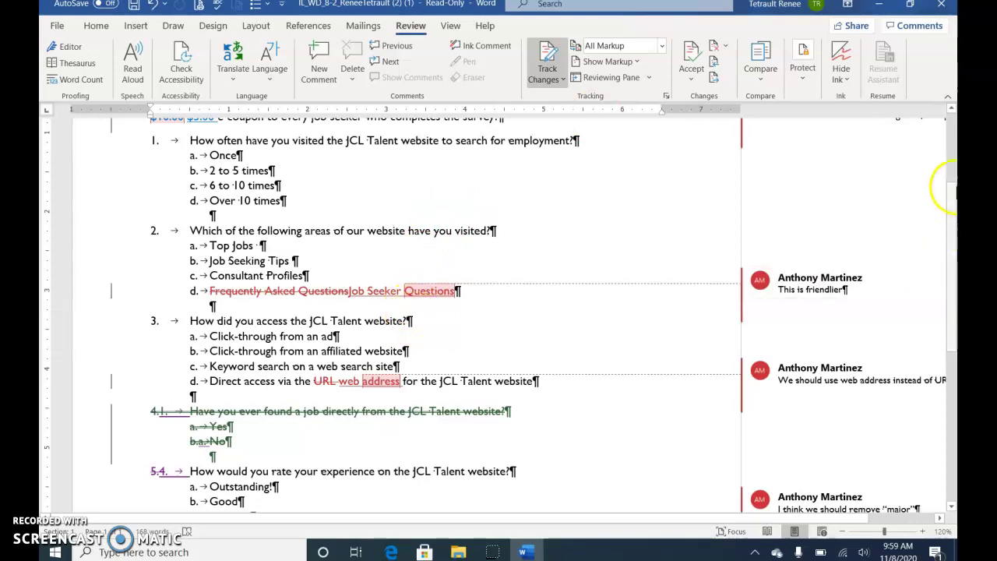
{"action": "left_click_drag", "start_coordinate": [952, 210], "coordinate": [952, 160]}
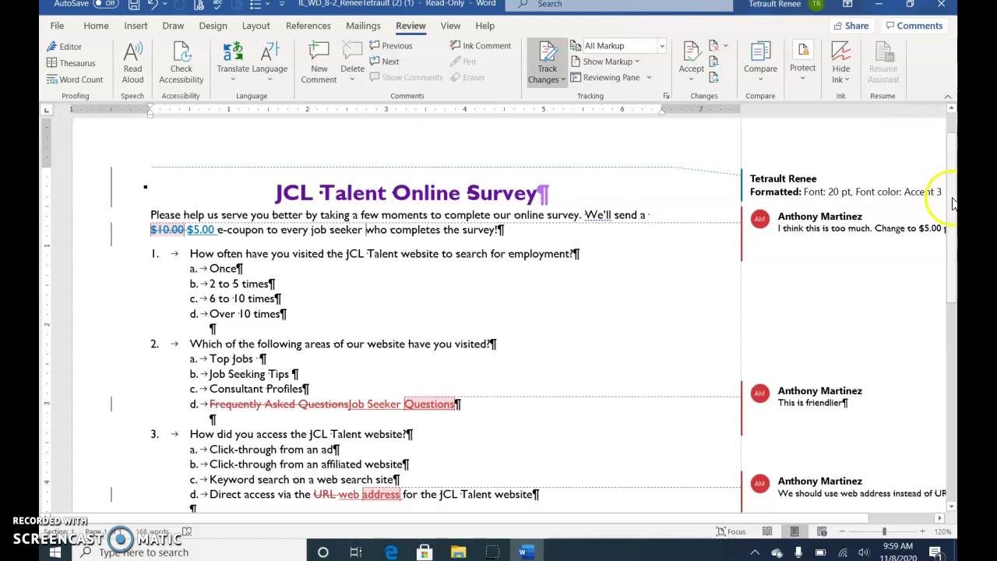
{"action": "left_click_drag", "start_coordinate": [952, 190], "coordinate": [952, 342]}
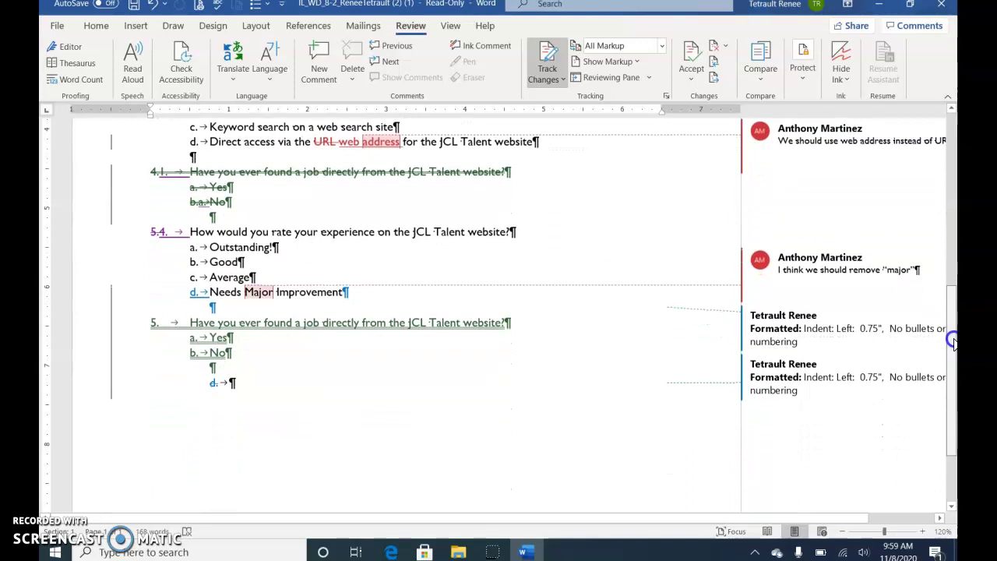
{"action": "scroll", "coordinate": [740, 234], "scroll_direction": "up", "scroll_amount": 2}
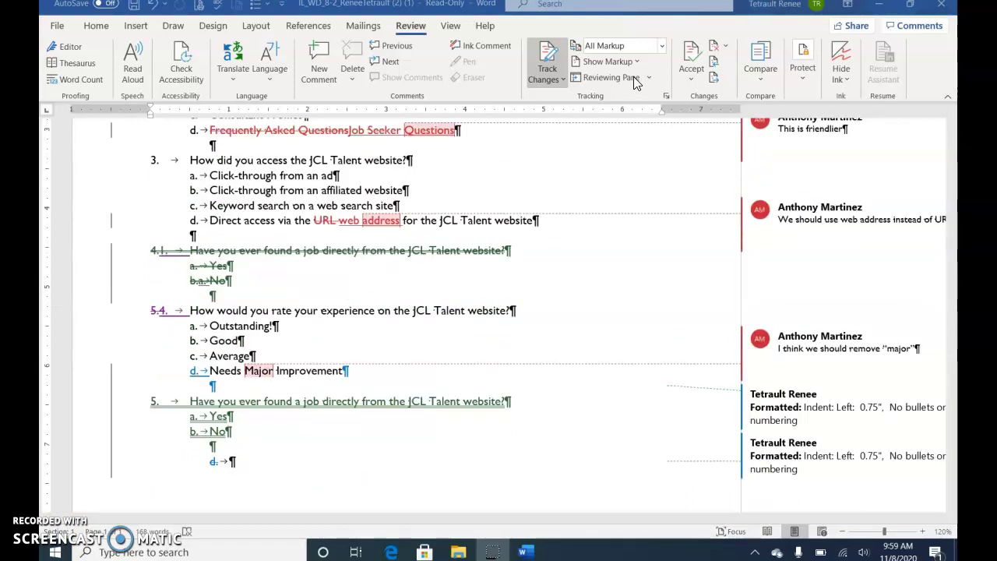
Show the Reviewing Pane in its vertical layout to examine the list of revisions
{"action": "left_click", "coordinate": [648, 78]}
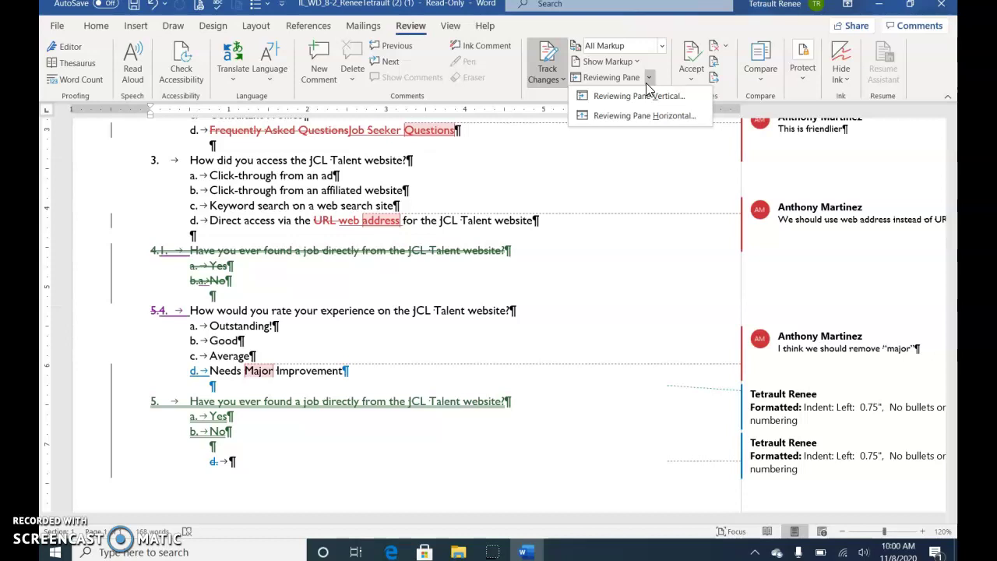
{"action": "left_click", "coordinate": [191, 421]}
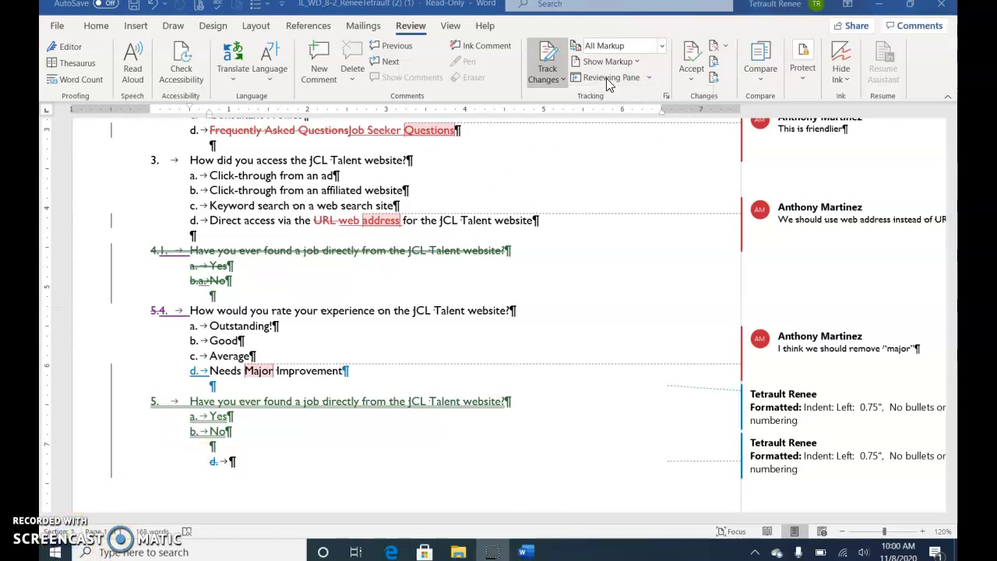
{"action": "left_click", "coordinate": [650, 78]}
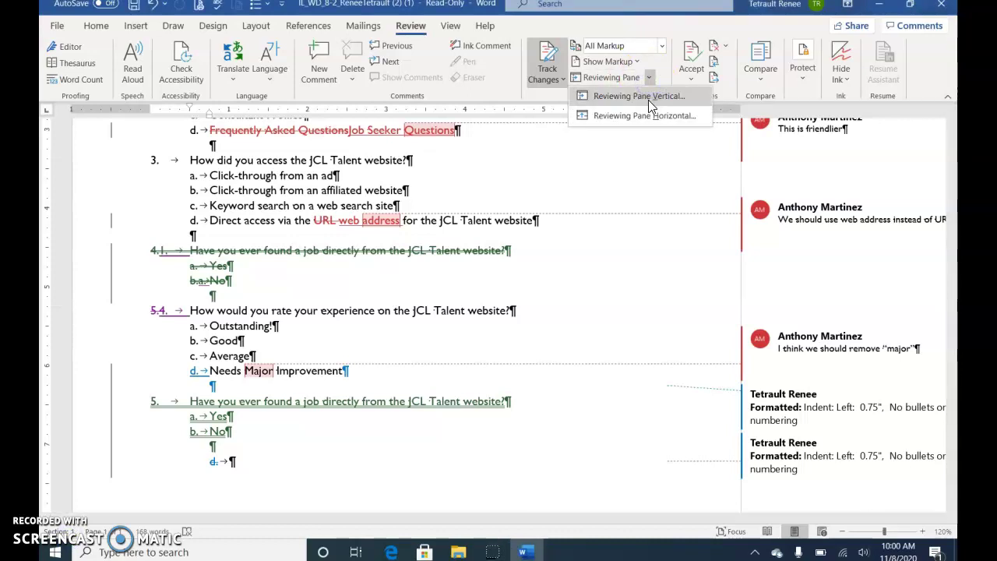
{"action": "left_click", "coordinate": [648, 99]}
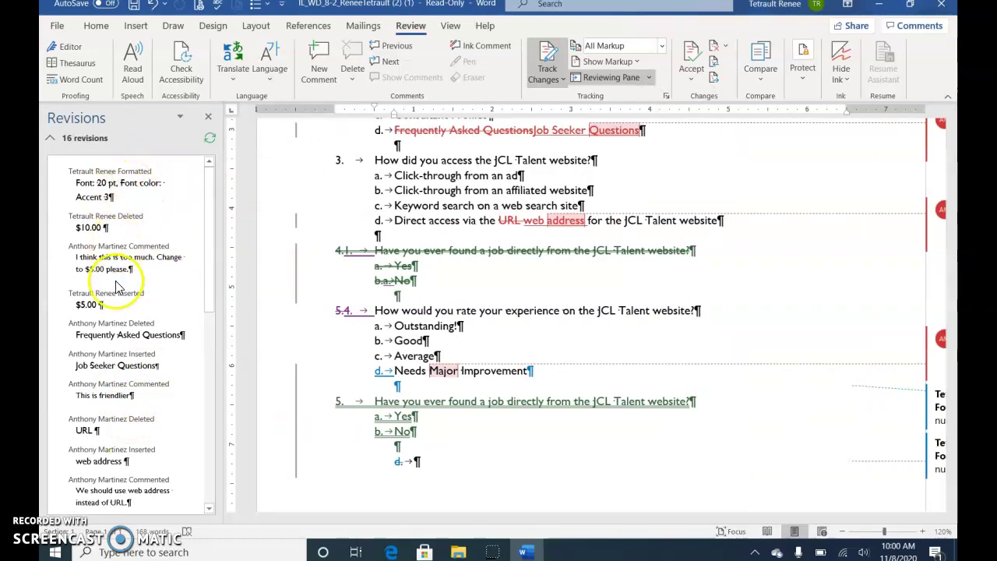
{"action": "left_click_drag", "start_coordinate": [211, 273], "coordinate": [231, 245]}
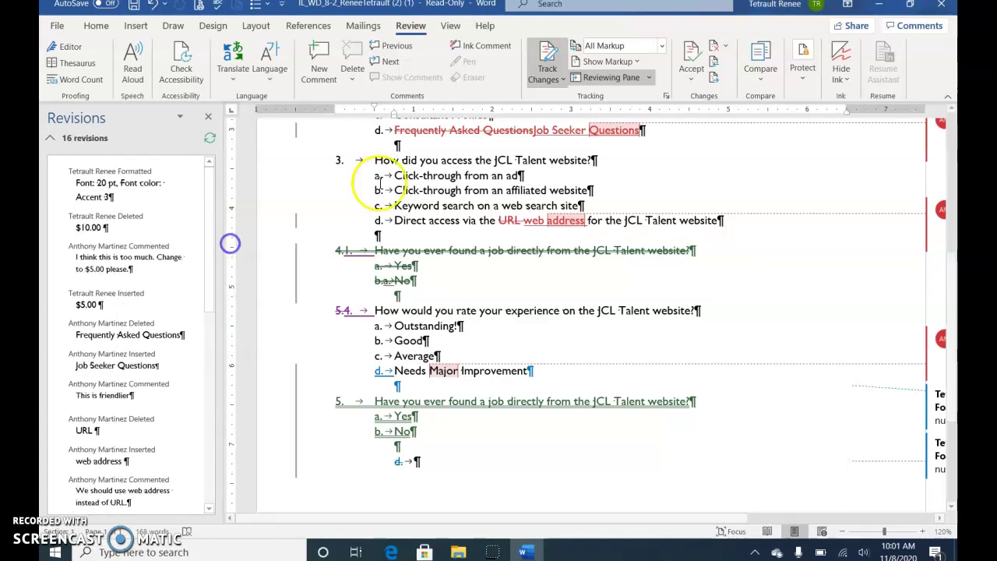
Switch the Reviewing Pane to its horizontal layout
{"action": "left_click", "coordinate": [649, 77]}
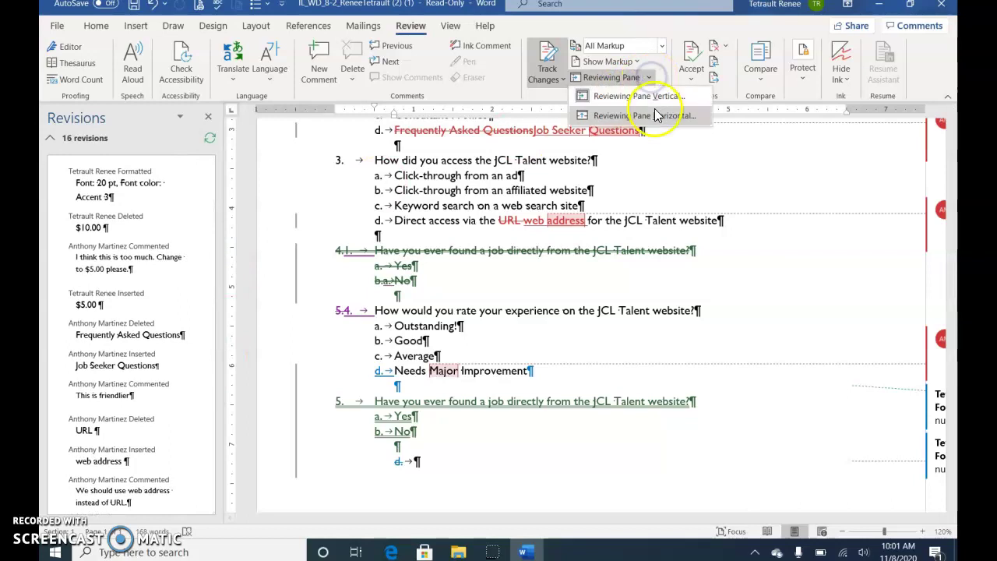
{"action": "left_click", "coordinate": [653, 115]}
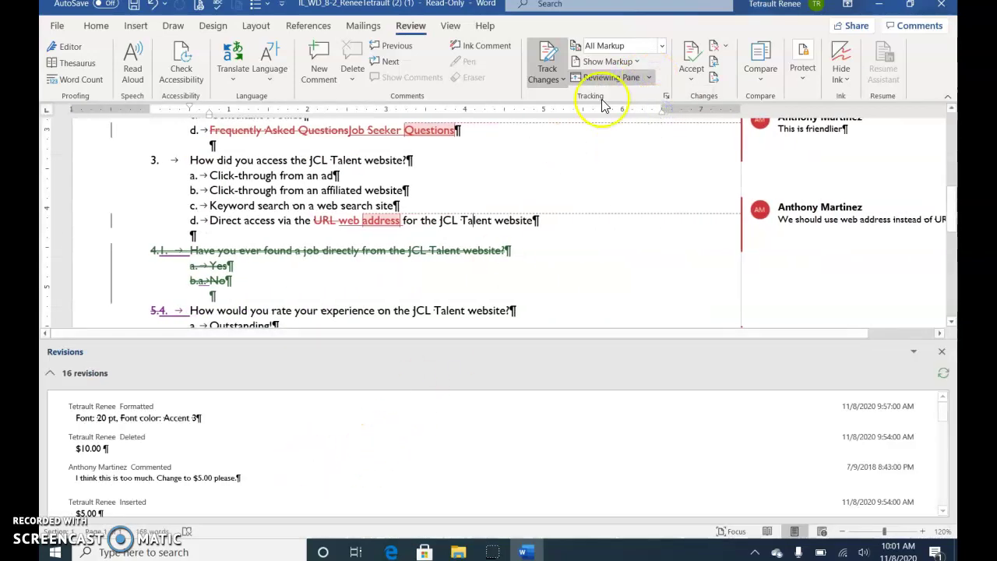
Return the Reviewing Pane to its vertical layout and close it
{"action": "left_click", "coordinate": [651, 81]}
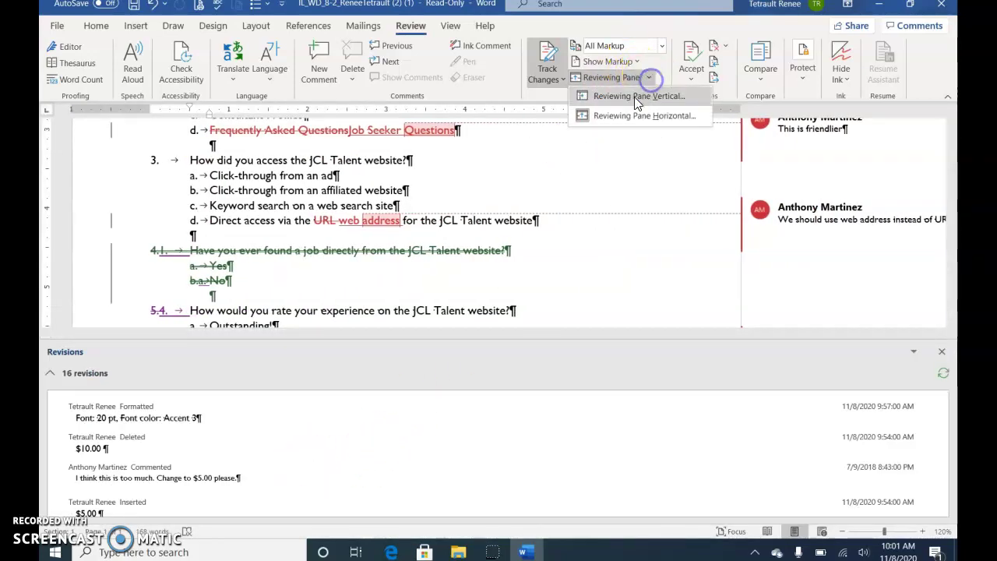
{"action": "left_click", "coordinate": [635, 97]}
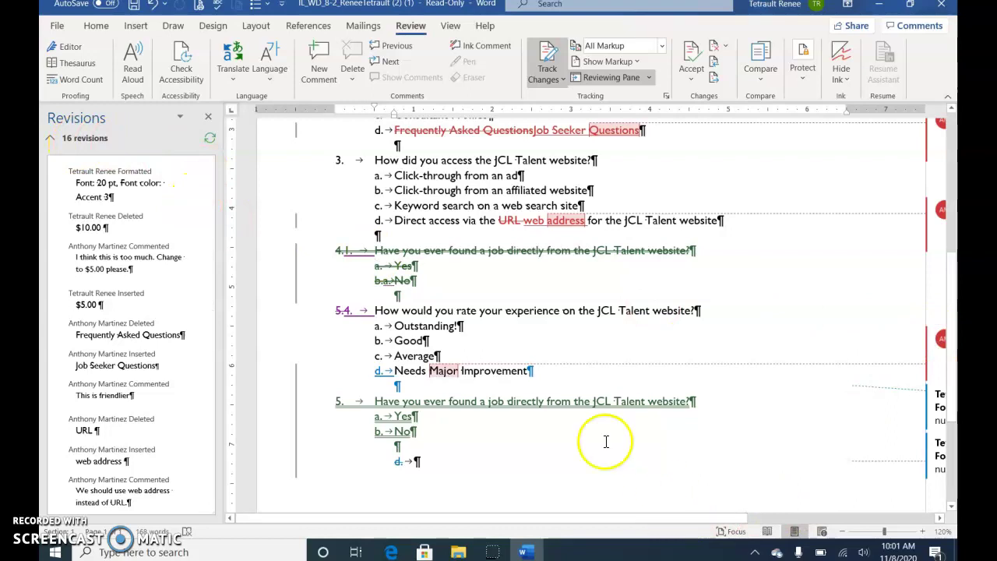
{"action": "left_click", "coordinate": [208, 116]}
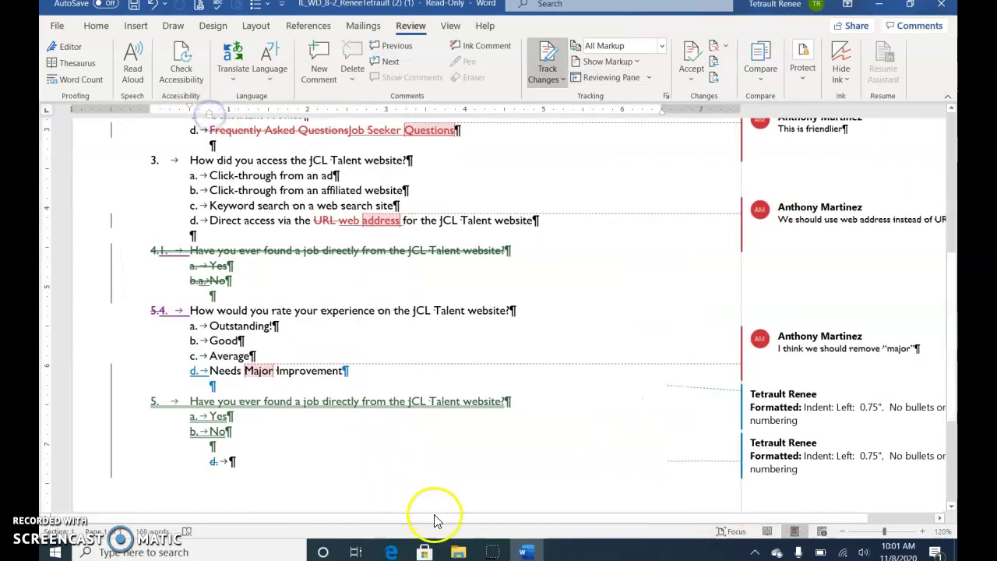
Delete the word "Major" from the "Needs Major Improvement" answer as a tracked change
{"action": "left_click_drag", "start_coordinate": [505, 520], "coordinate": [588, 526]}
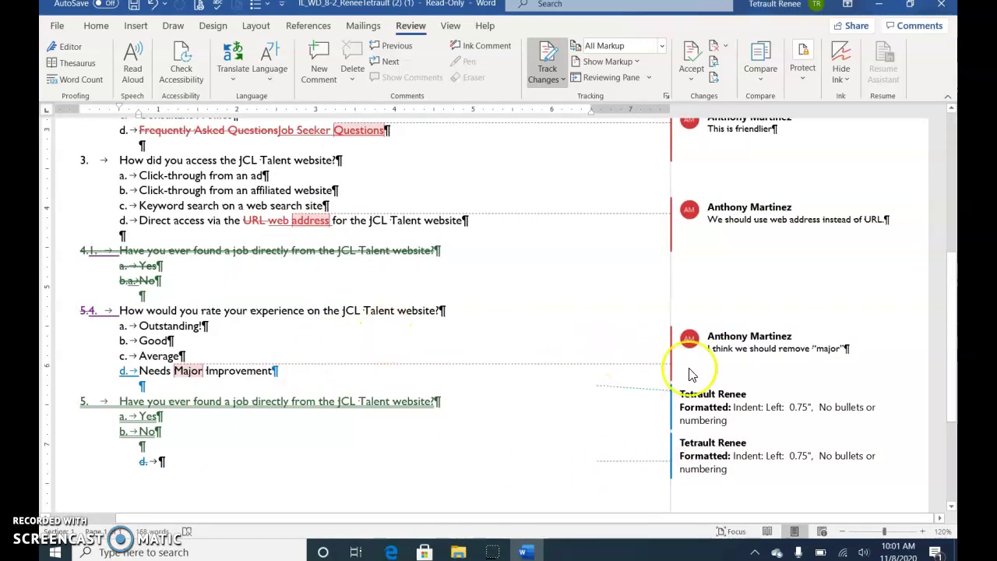
{"action": "mouse_move", "coordinate": [718, 374]}
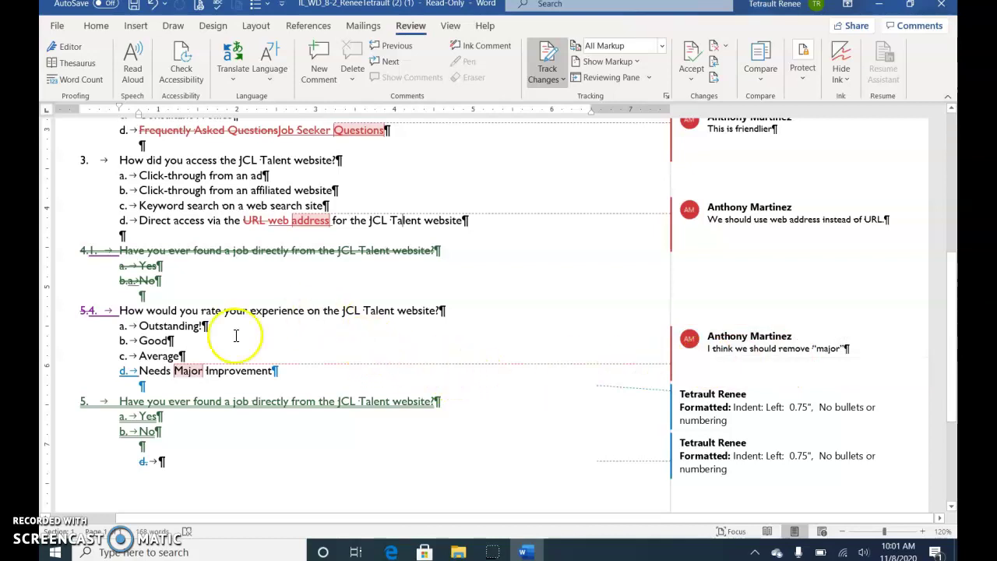
{"action": "double_click", "coordinate": [189, 371]}
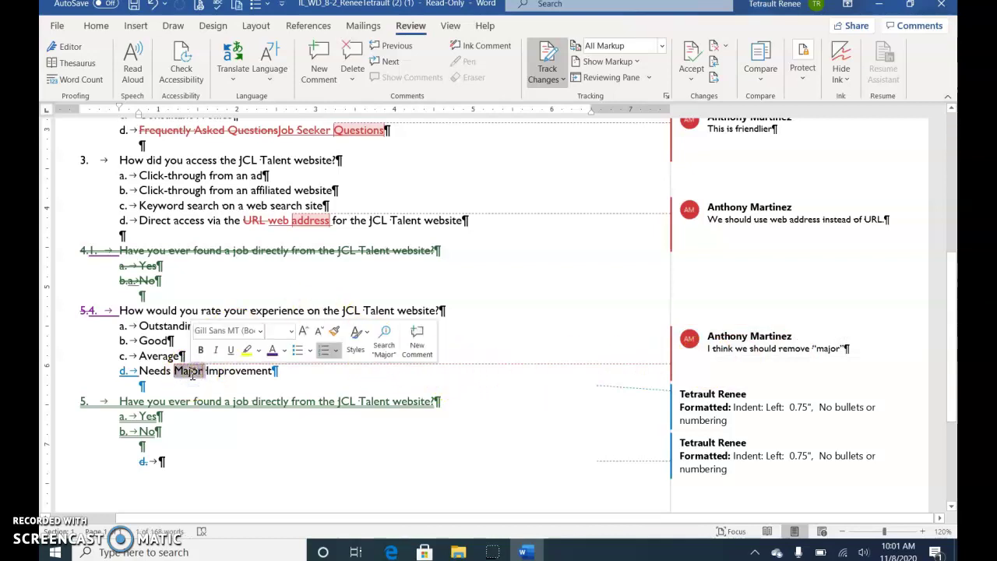
{"action": "key", "text": "Delete"}
{"action": "left_click", "coordinate": [502, 406]}
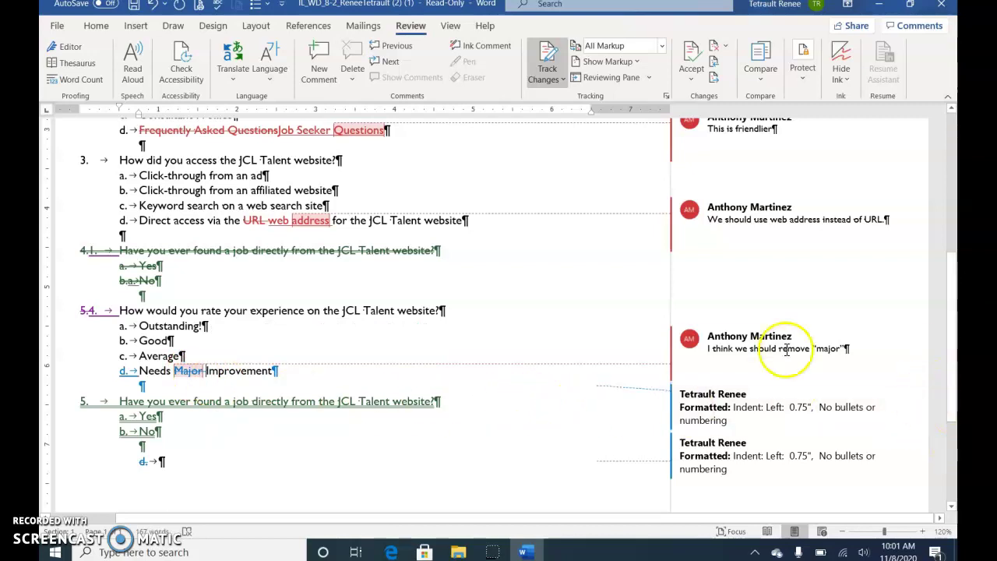
Delete the comment suggesting the removal of "major" from the last answer of the experience rating question
{"action": "left_click", "coordinate": [748, 342]}
{"action": "triple_click", "coordinate": [783, 348]}
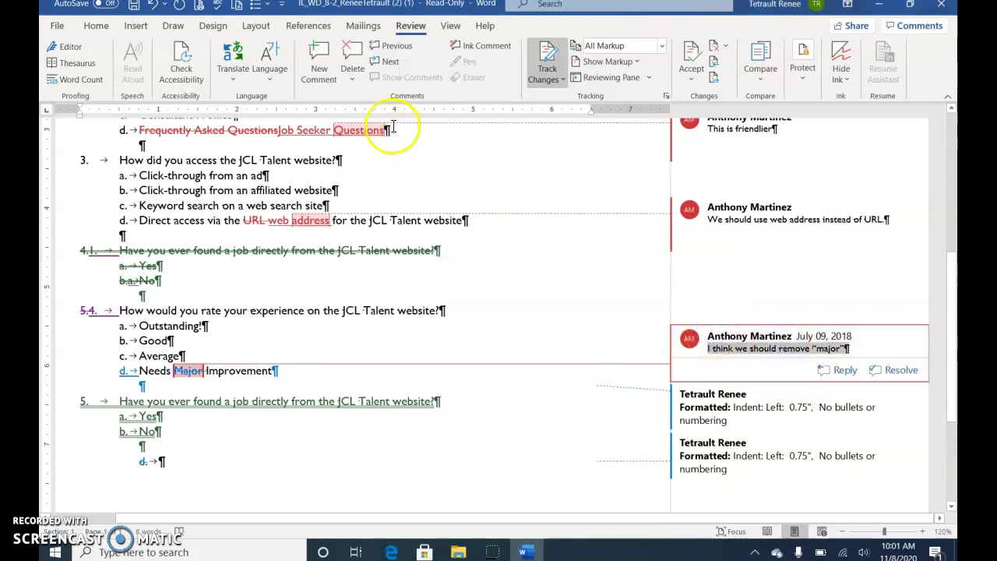
{"action": "left_click", "coordinate": [353, 58]}
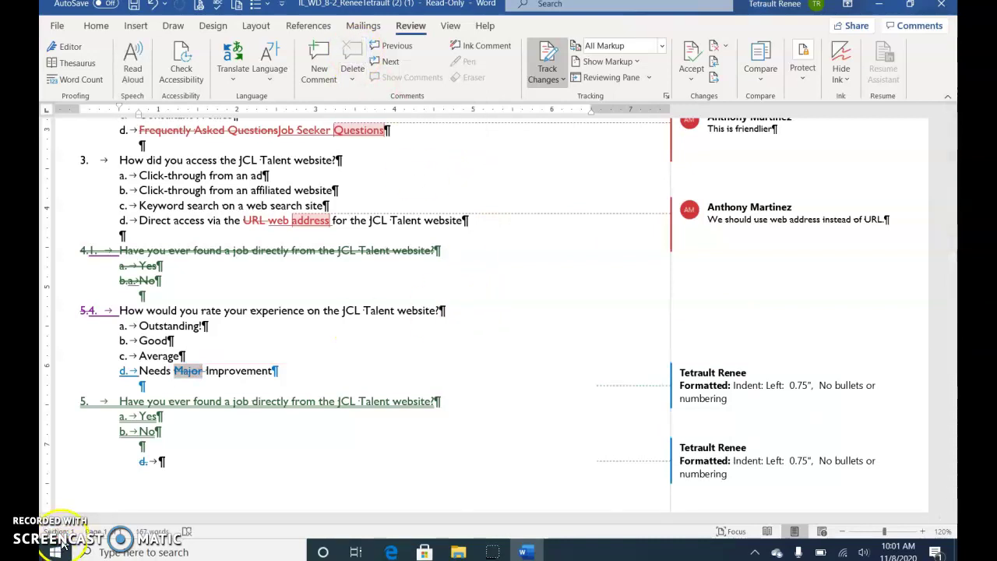
Set the markup for tracked insertions to Double underline in the advanced track changes options
{"action": "scroll", "coordinate": [663, 195], "scroll_direction": "up", "scroll_amount": 3}
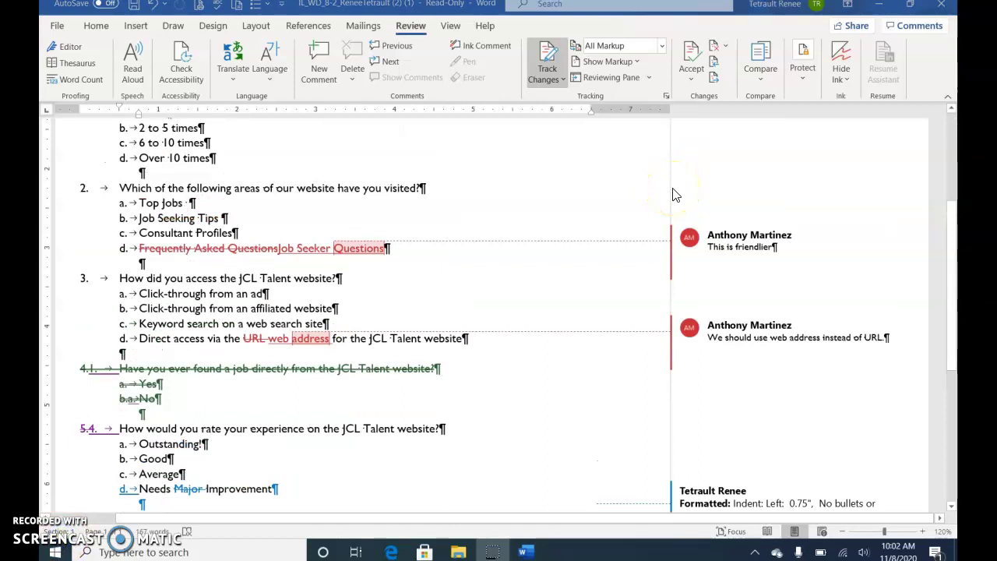
{"action": "scroll", "coordinate": [624, 239], "scroll_direction": "up", "scroll_amount": 5}
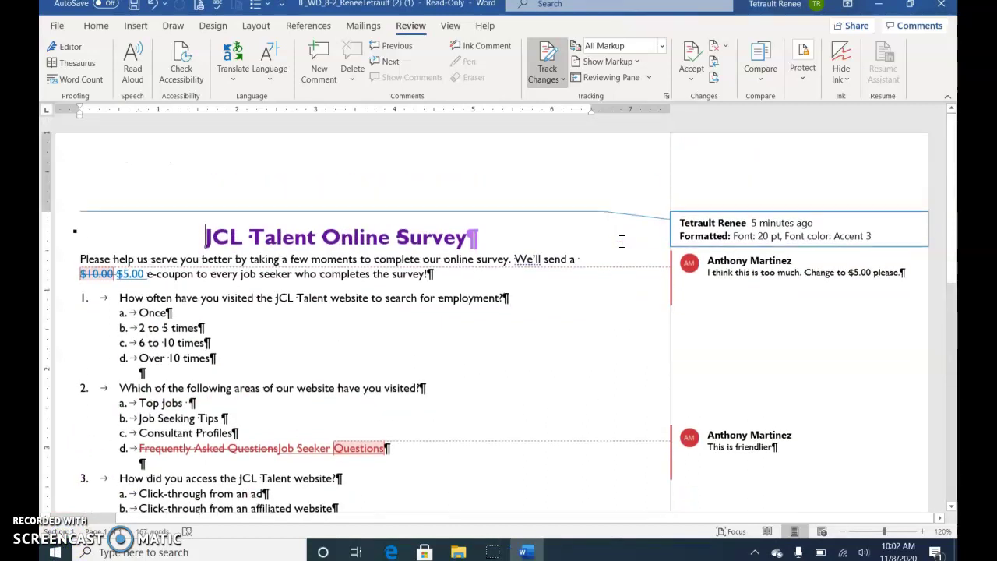
{"action": "left_click", "coordinate": [667, 97]}
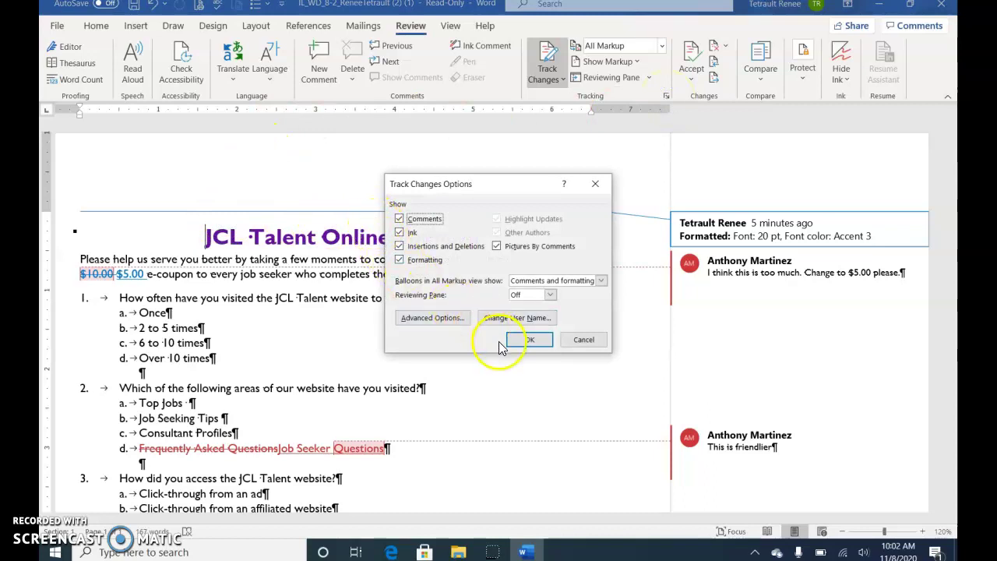
{"action": "left_click", "coordinate": [437, 319]}
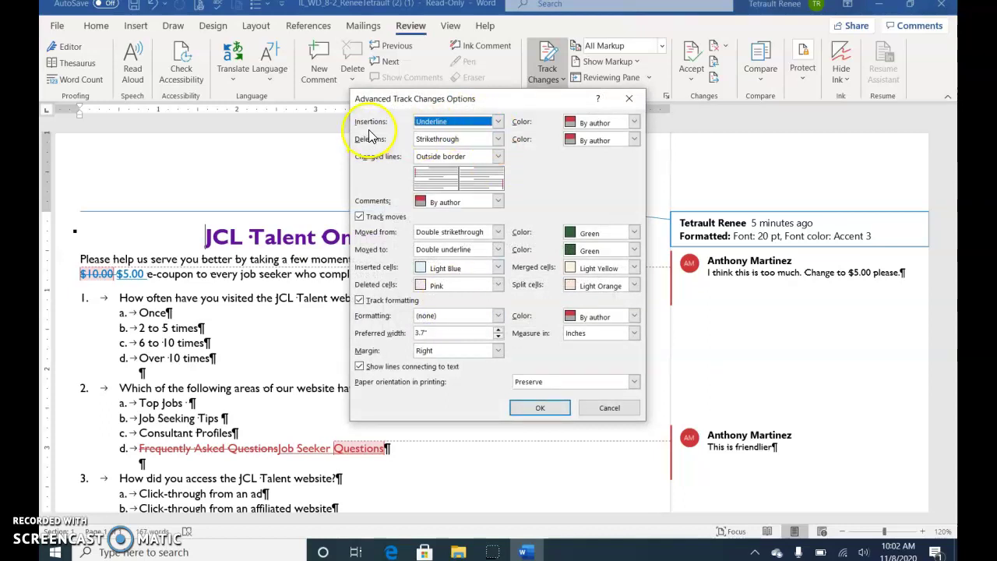
{"action": "left_click", "coordinate": [499, 122]}
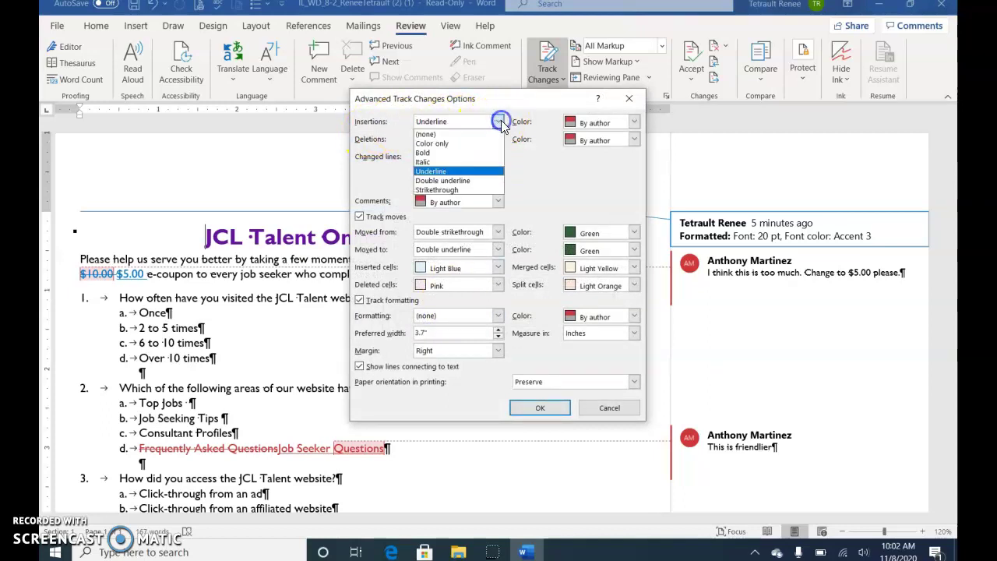
{"action": "left_click", "coordinate": [472, 184]}
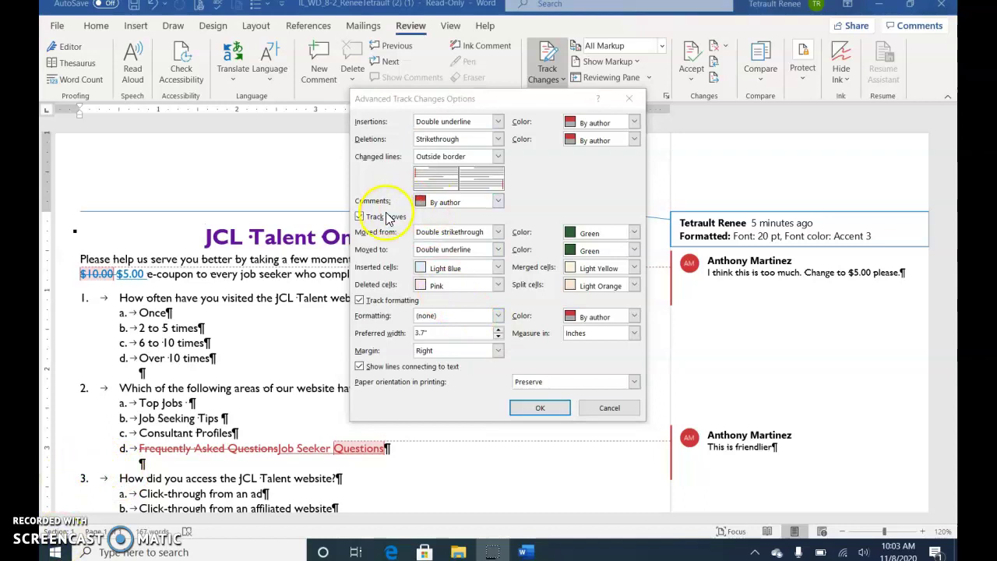
Set the preferred balloon width to 2" and apply the track changes options
{"action": "left_click", "coordinate": [498, 337]}
{"action": "left_click", "coordinate": [498, 338]}
{"action": "left_click", "coordinate": [498, 337]}
{"action": "left_click", "coordinate": [498, 337]}
{"action": "left_click", "coordinate": [498, 338]}
{"action": "left_click", "coordinate": [498, 337]}
{"action": "left_click", "coordinate": [498, 338]}
{"action": "left_click", "coordinate": [498, 338]}
{"action": "left_click", "coordinate": [498, 338]}
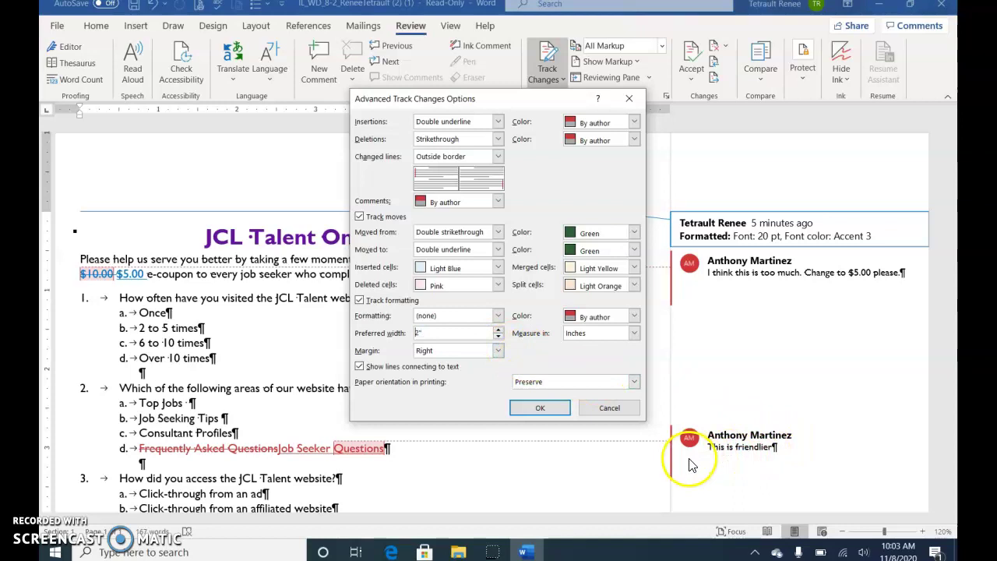
{"action": "left_click", "coordinate": [553, 408]}
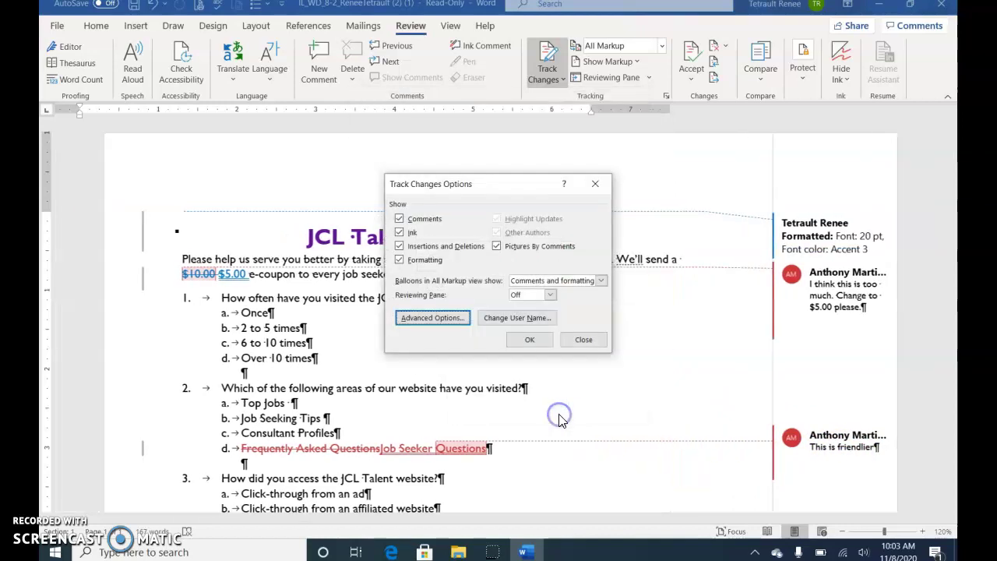
{"action": "left_click", "coordinate": [530, 340]}
Accept the tracked formatting change on the survey title and the deletion of "$10.00" in the introduction
{"action": "left_click", "coordinate": [901, 336]}
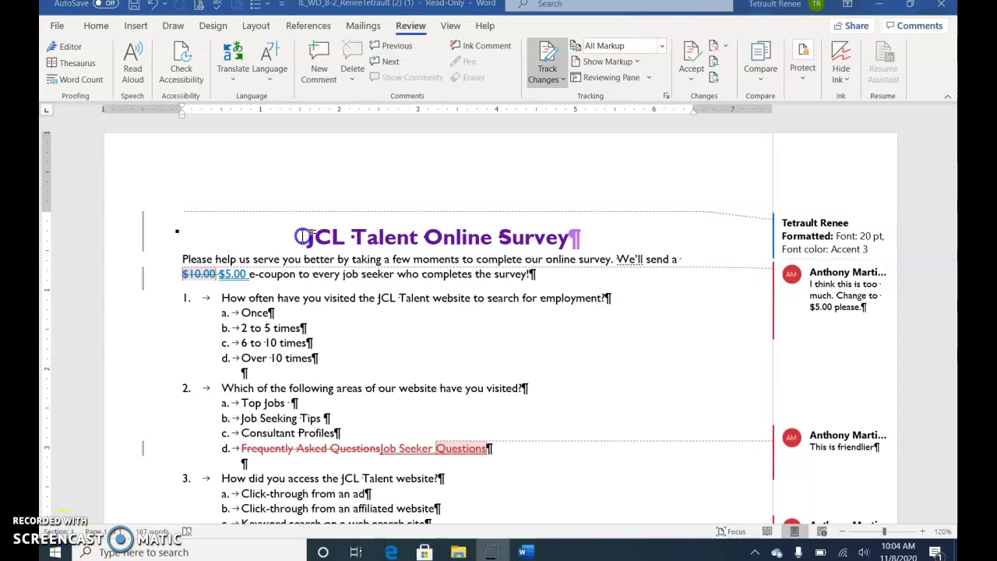
{"action": "mouse_move", "coordinate": [312, 249]}
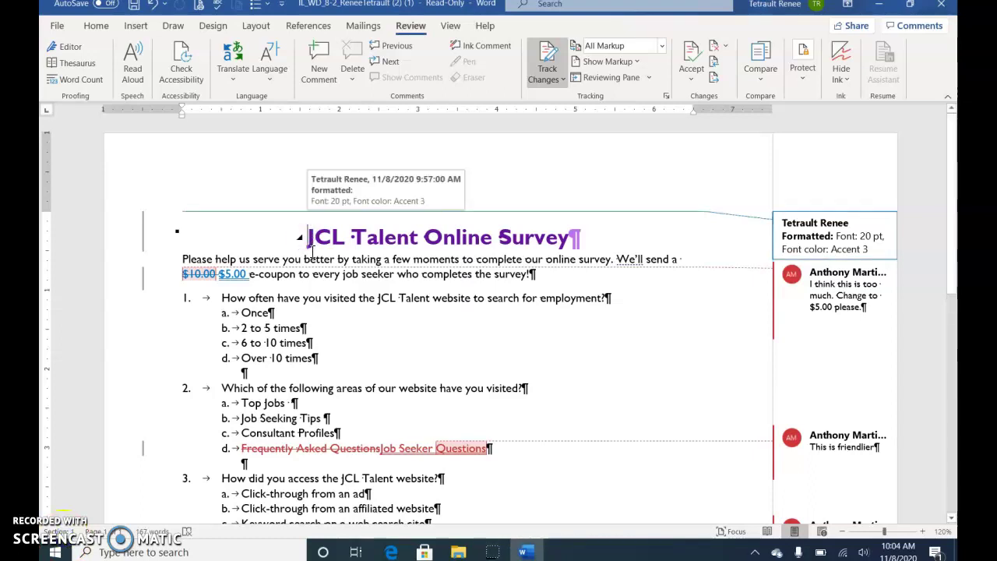
{"action": "left_click", "coordinate": [716, 81]}
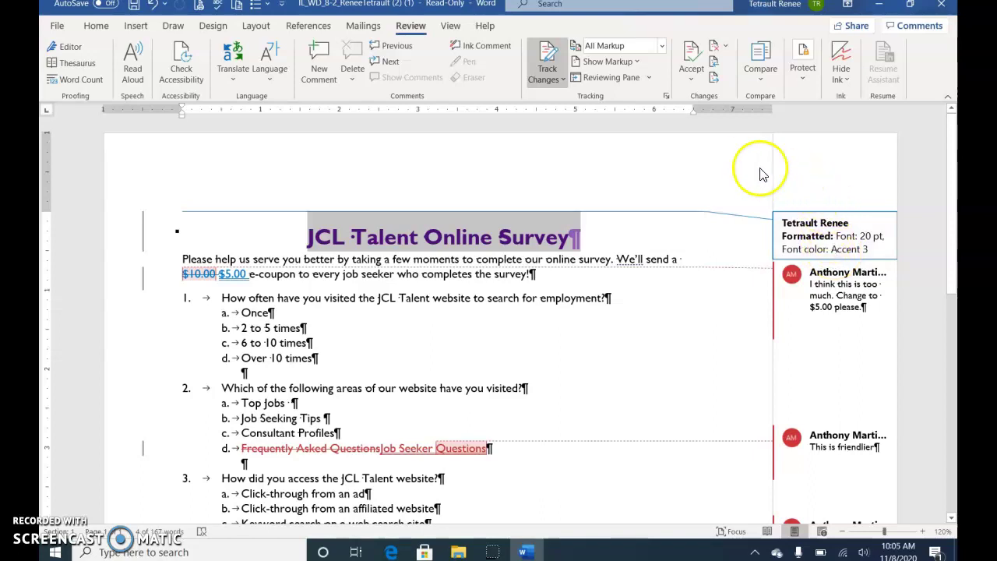
{"action": "left_click", "coordinate": [692, 77]}
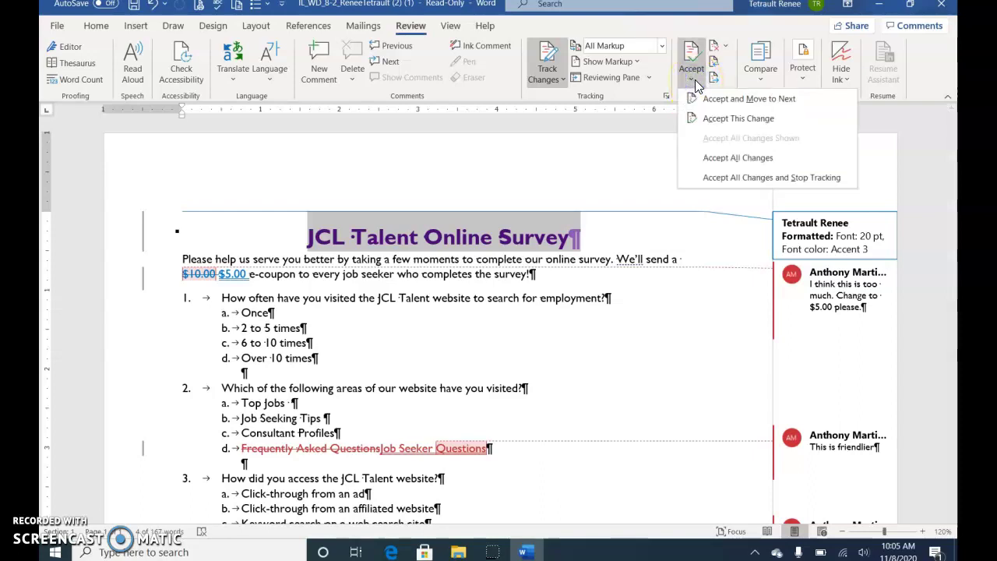
{"action": "left_click", "coordinate": [760, 105]}
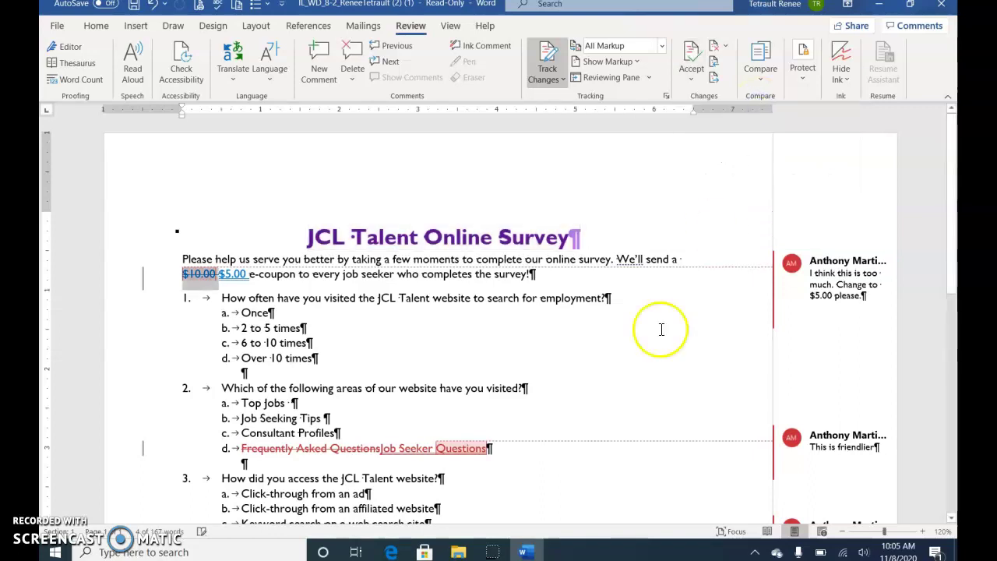
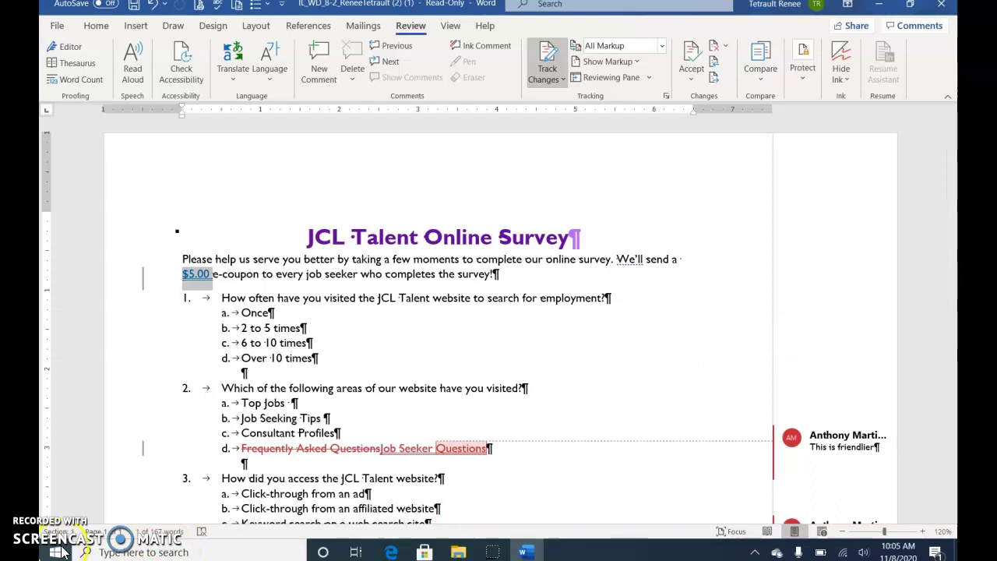
Skip the "$5.00" insertion and accept the tracked replacement of "Frequently Asked Questions" with "Job Seeker Questions" in question 2
{"action": "left_click", "coordinate": [475, 451]}
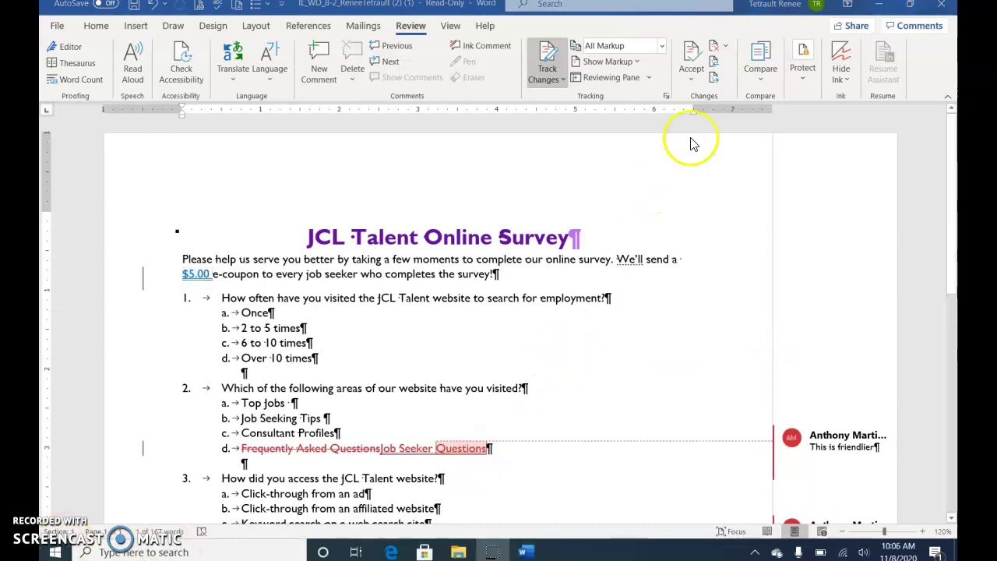
{"action": "left_click", "coordinate": [714, 79]}
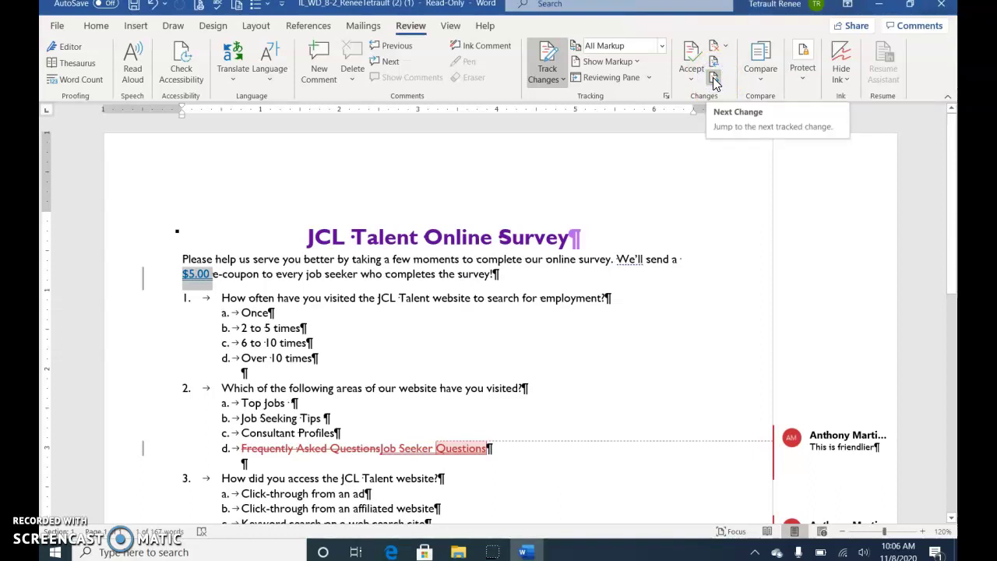
{"action": "left_click", "coordinate": [715, 79]}
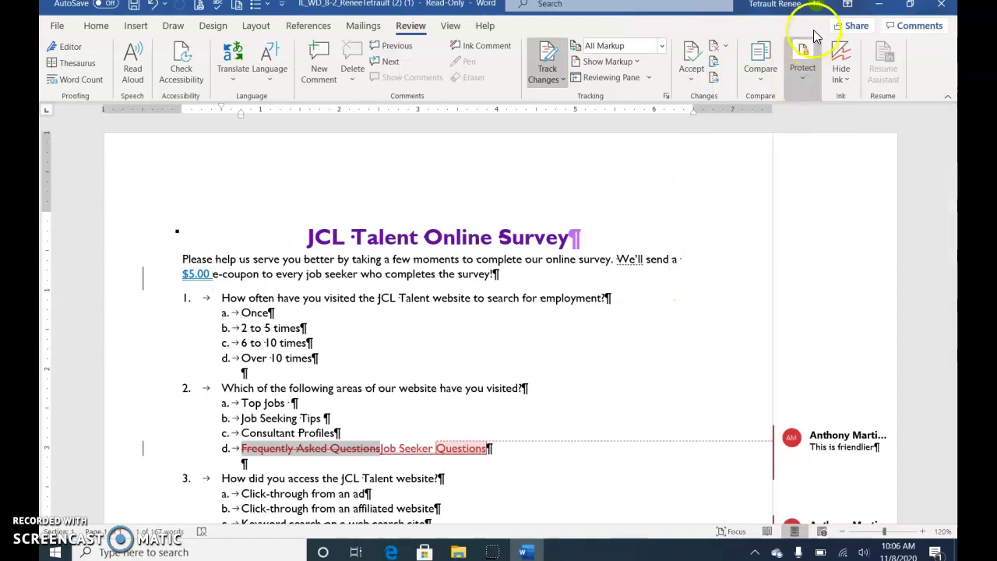
{"action": "left_click", "coordinate": [693, 51]}
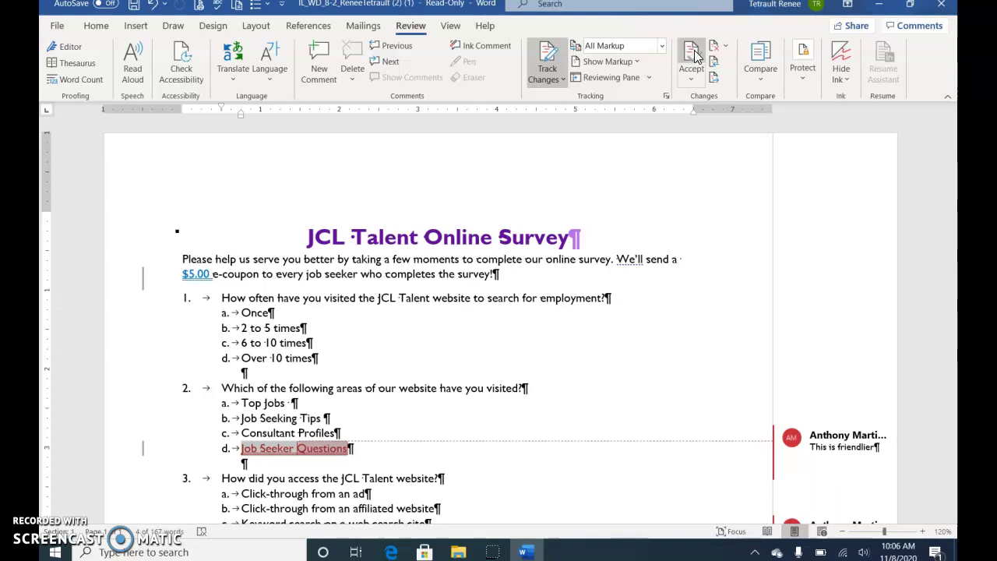
{"action": "left_click", "coordinate": [693, 53]}
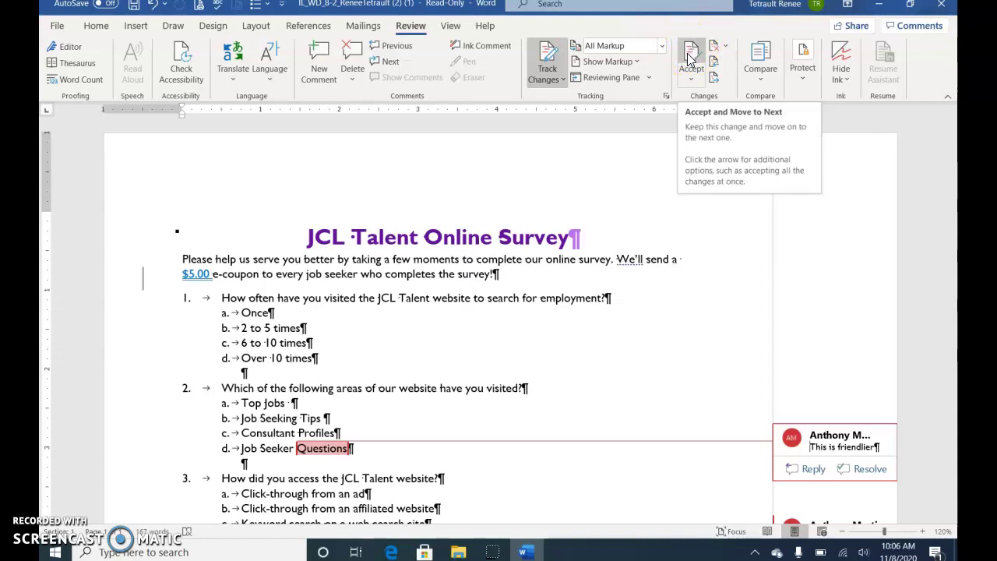
{"action": "left_click", "coordinate": [689, 56]}
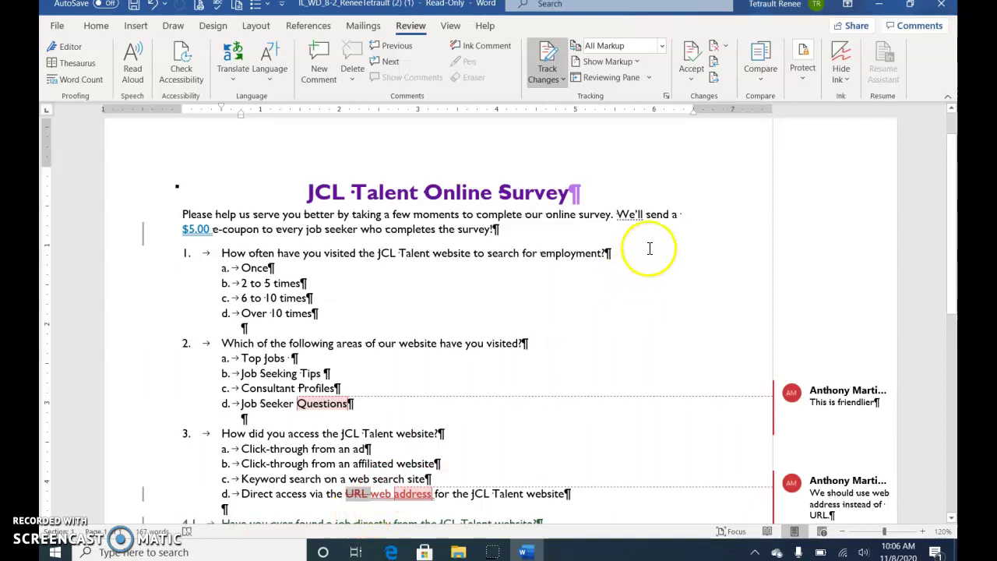
Reject the tracked replacement of "URL" with "web address" in the last answer of question 3
{"action": "left_click", "coordinate": [727, 48]}
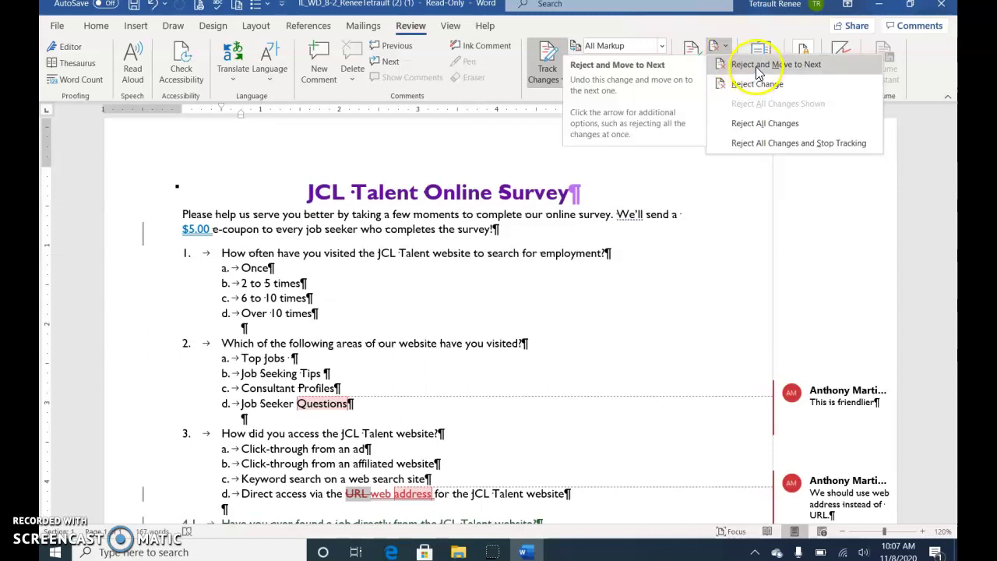
{"action": "left_click", "coordinate": [754, 71]}
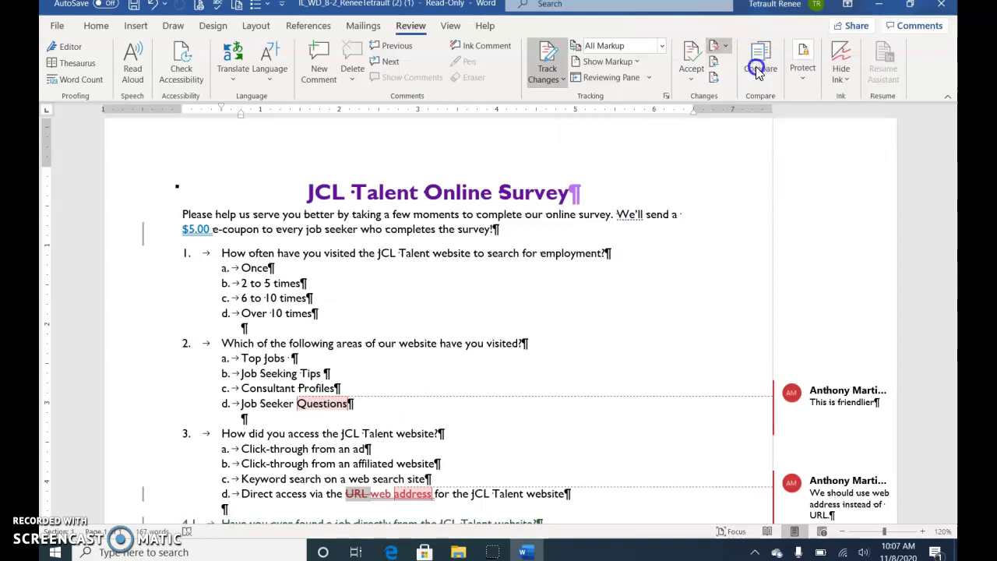
{"action": "left_click", "coordinate": [717, 54]}
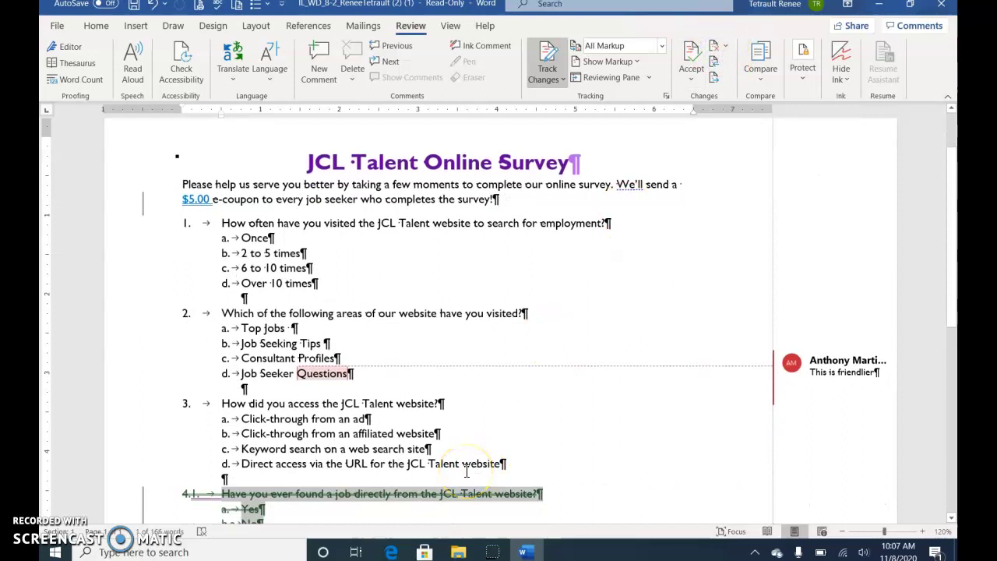
{"action": "left_click", "coordinate": [473, 478]}
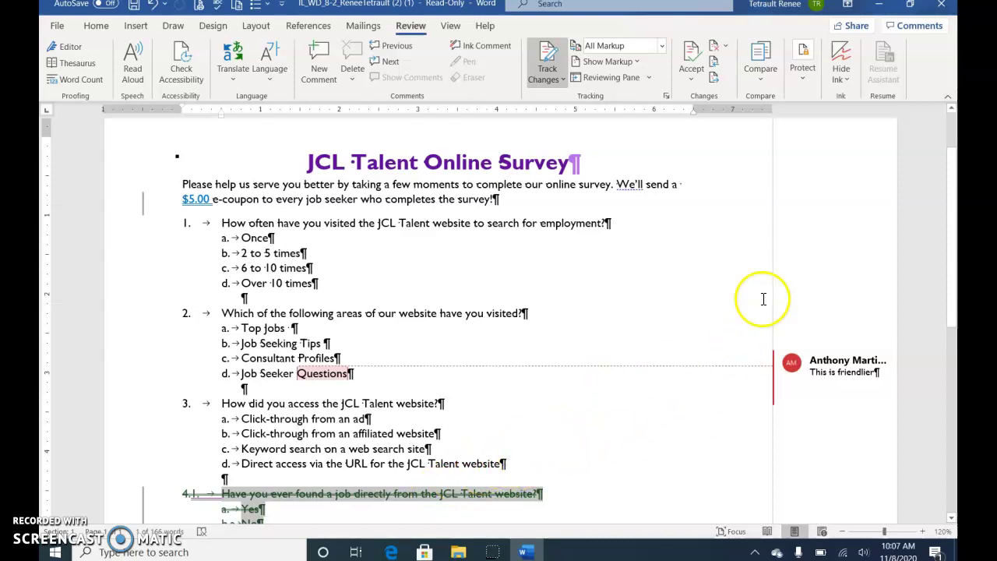
Accept all remaining tracked changes and delete all comments in the document
{"action": "left_click", "coordinate": [691, 77]}
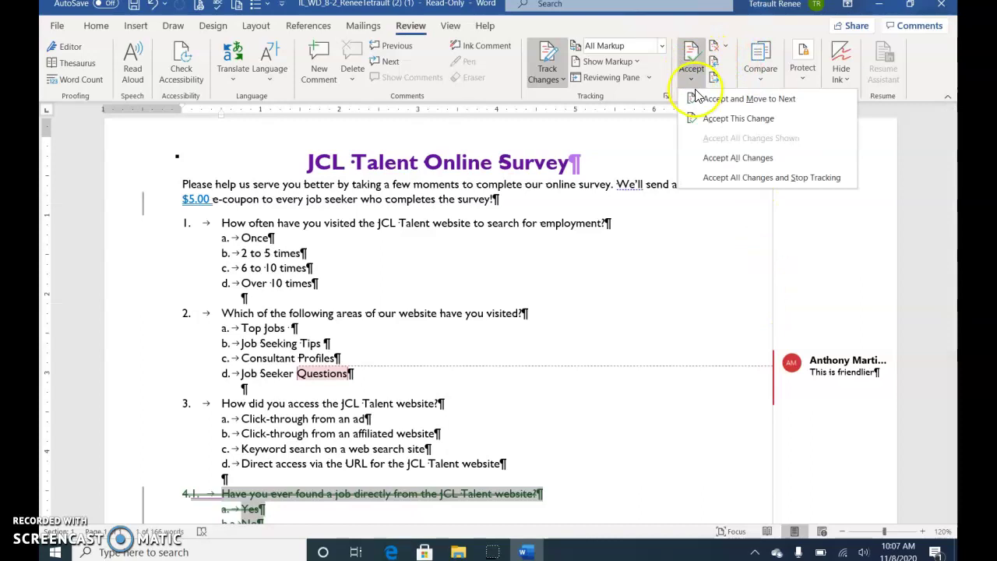
{"action": "left_click", "coordinate": [749, 159]}
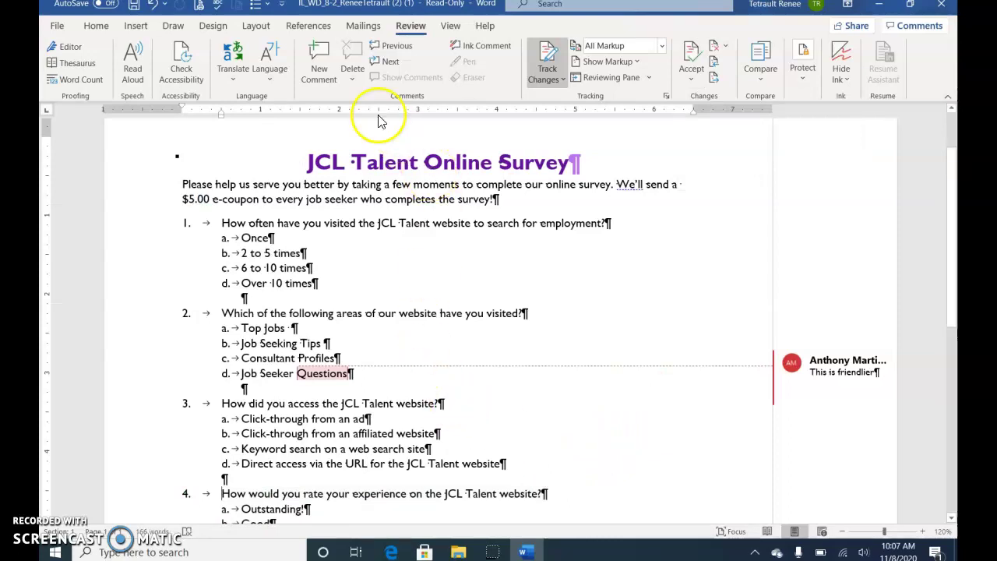
{"action": "left_click", "coordinate": [349, 78]}
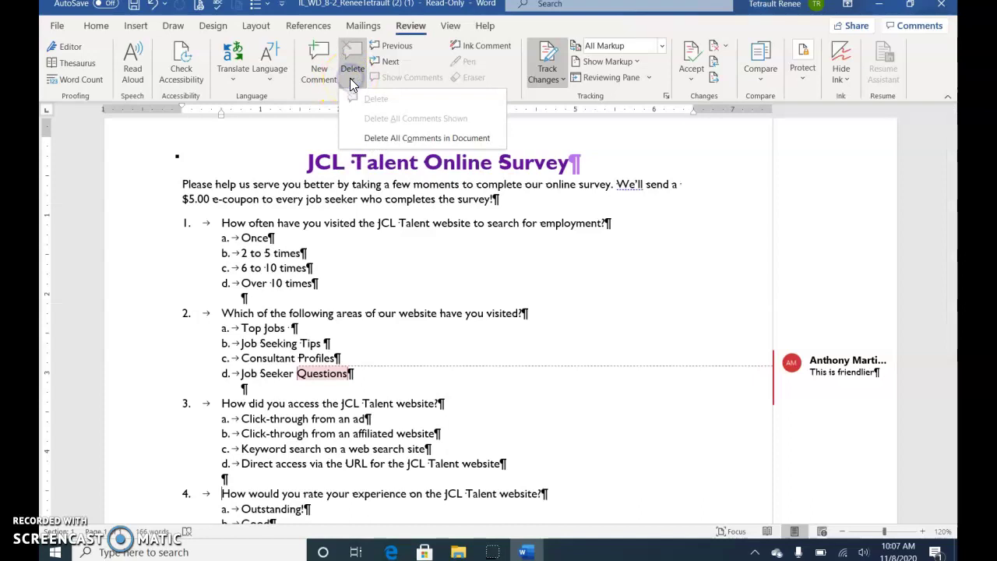
{"action": "left_click", "coordinate": [382, 140]}
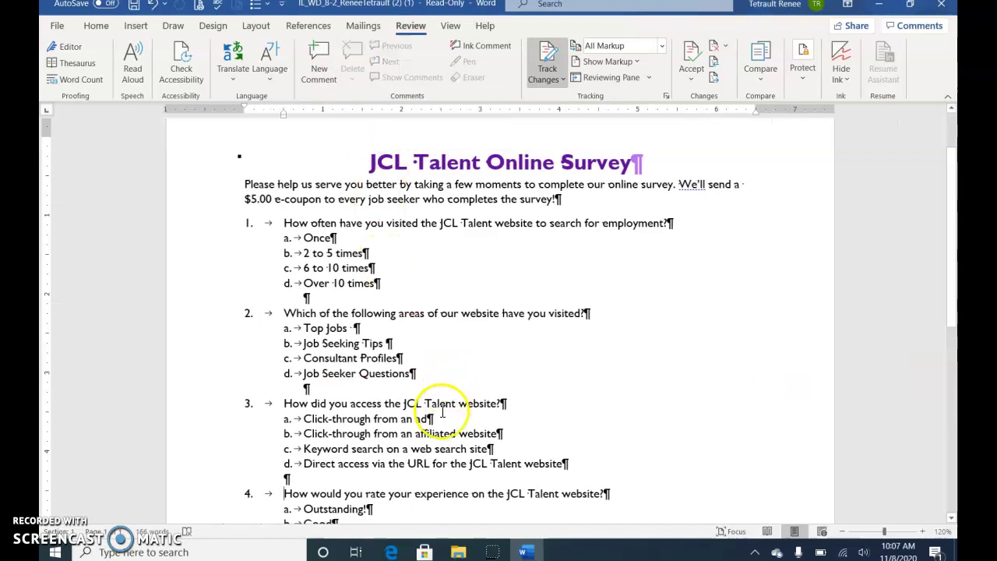